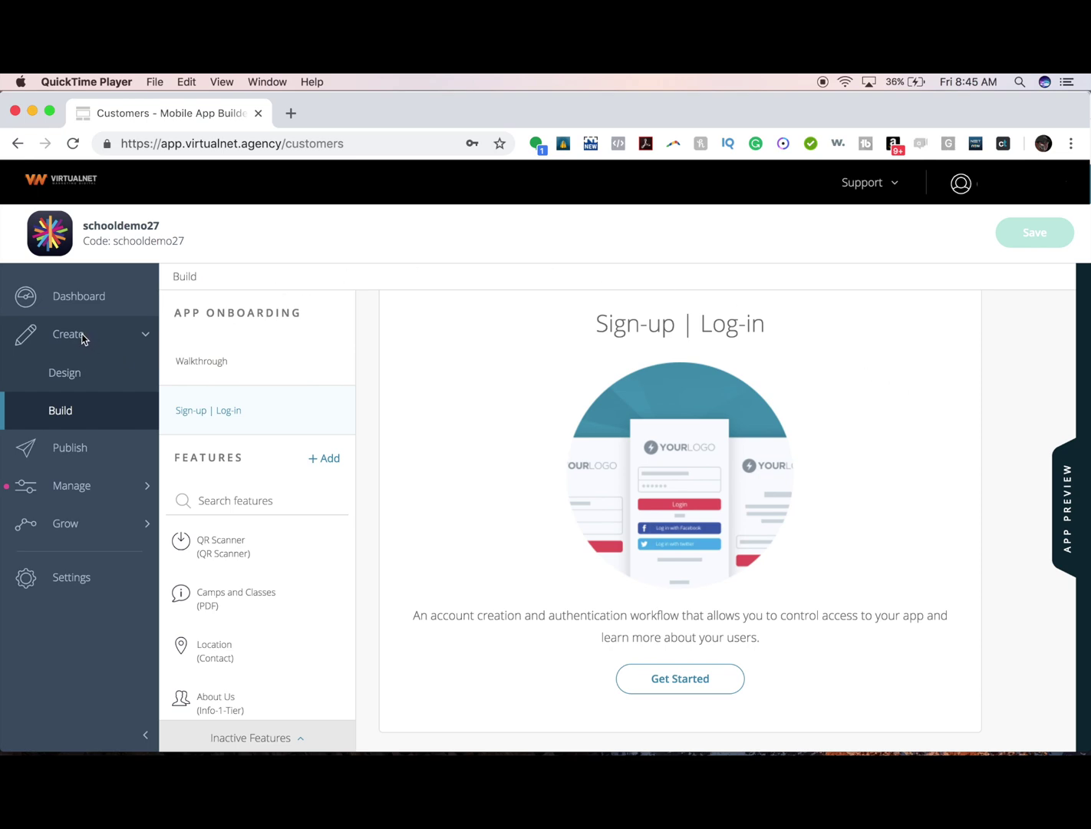
Start the Sign-up | Log-in setup in the Build section and enable configuring the sign-up and log-in screens and messaging.
click(81, 401)
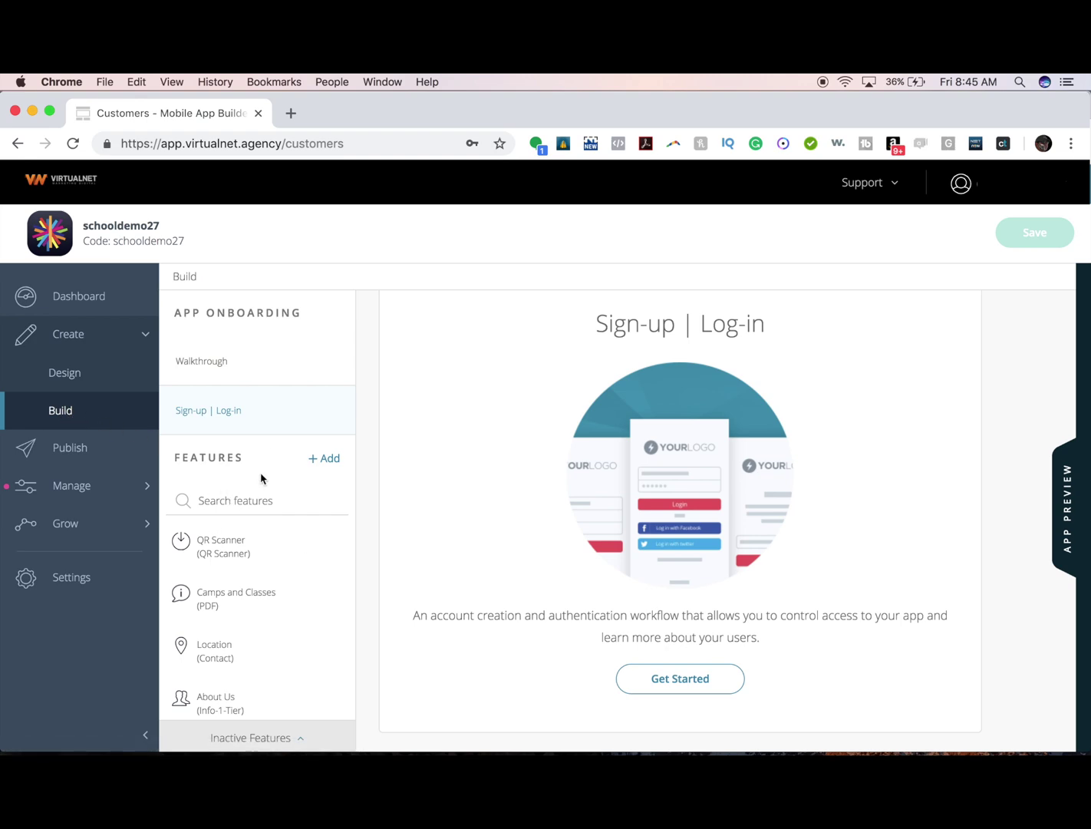
scroll(236, 626, down, 5)
scroll(236, 626, up, 5)
click(690, 688)
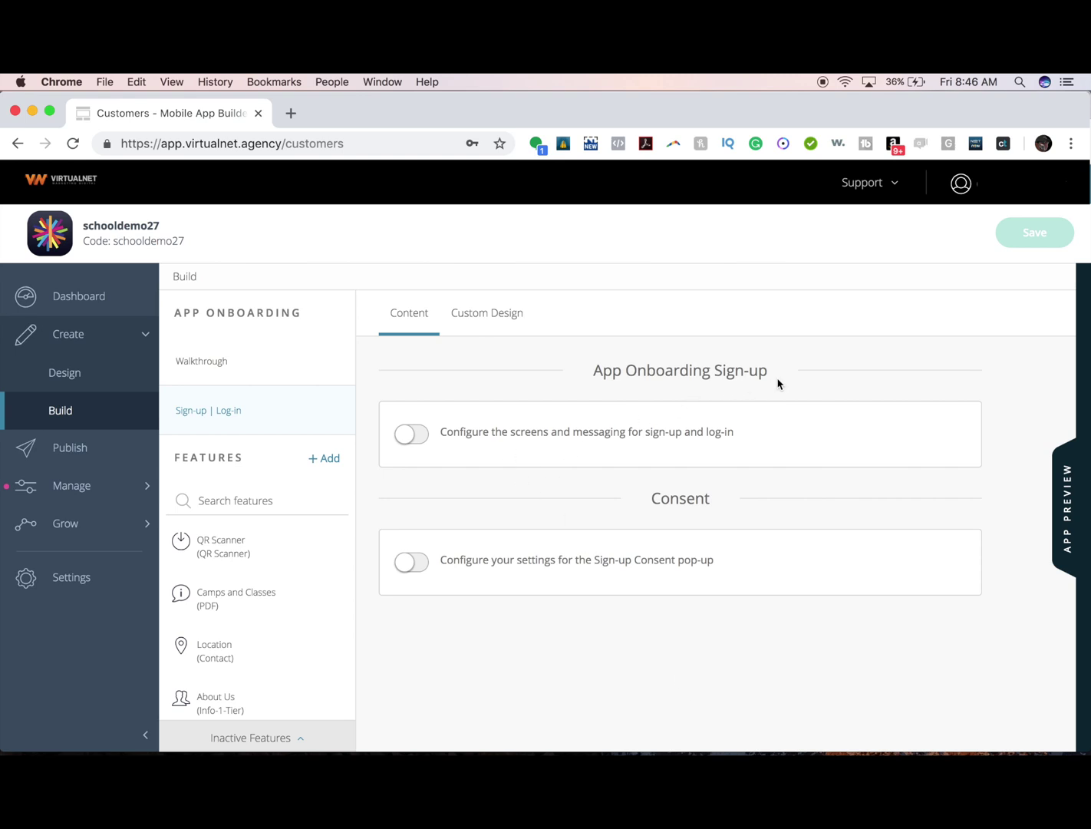
click(410, 435)
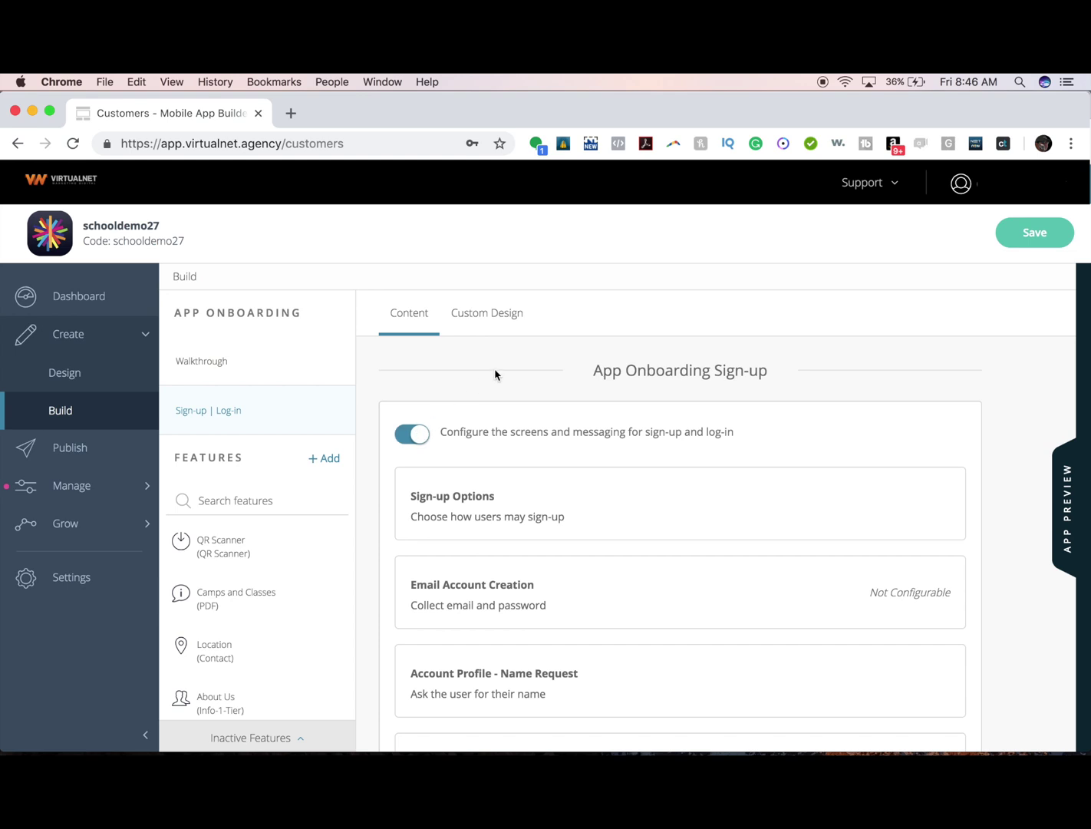
Edit the Sign-up Options to allow Skip Sign-up and Google sign-up, and save the changes to the app.
scroll(495, 375, down, 2)
mouse_move(797, 387)
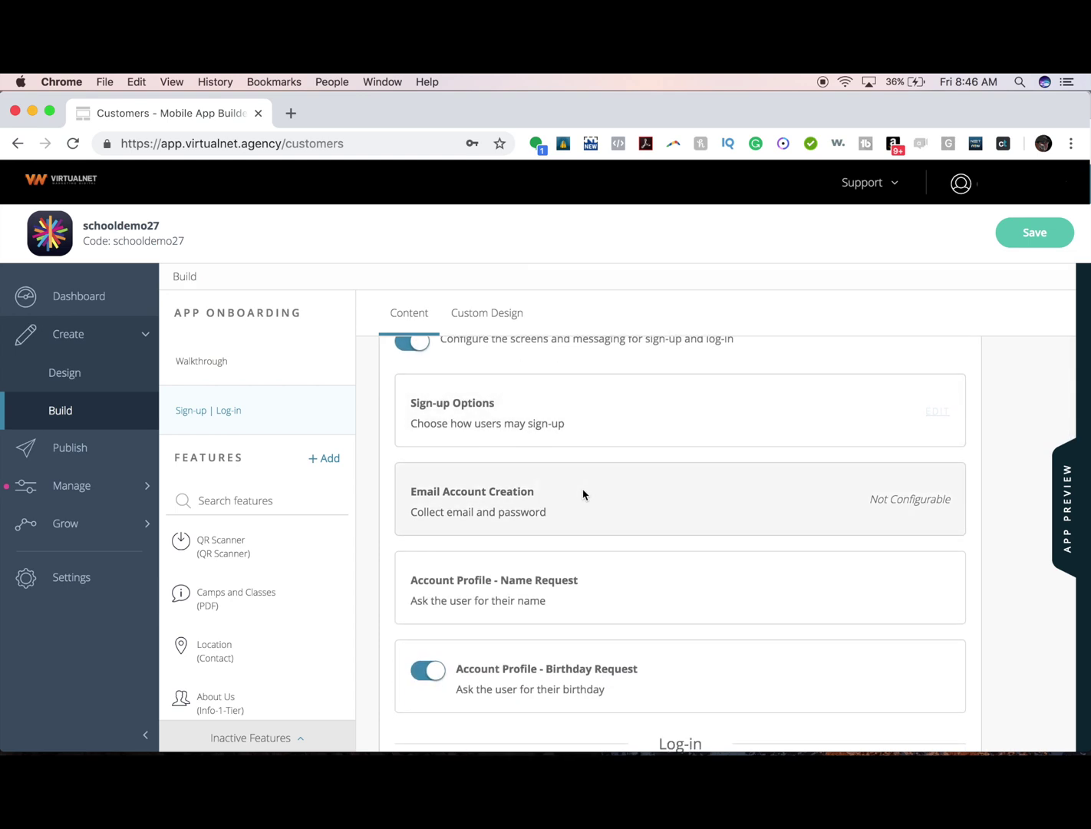
scroll(643, 521, down, 1)
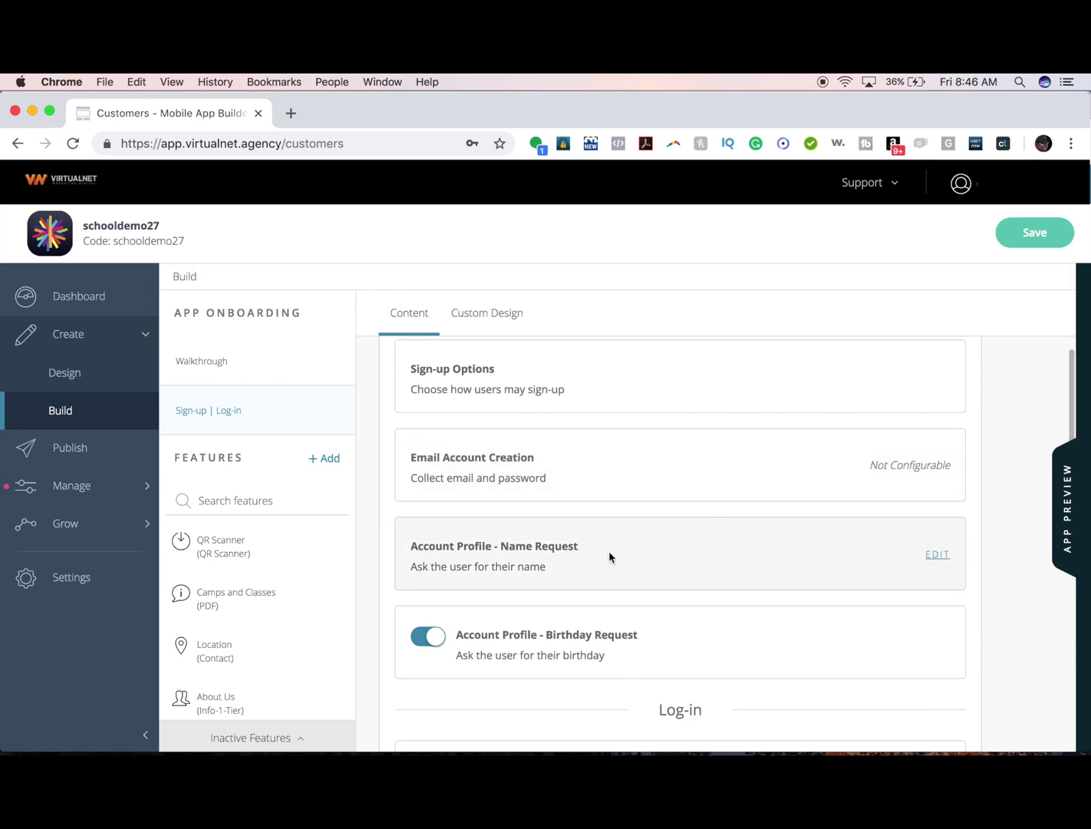
scroll(619, 643, up, 3)
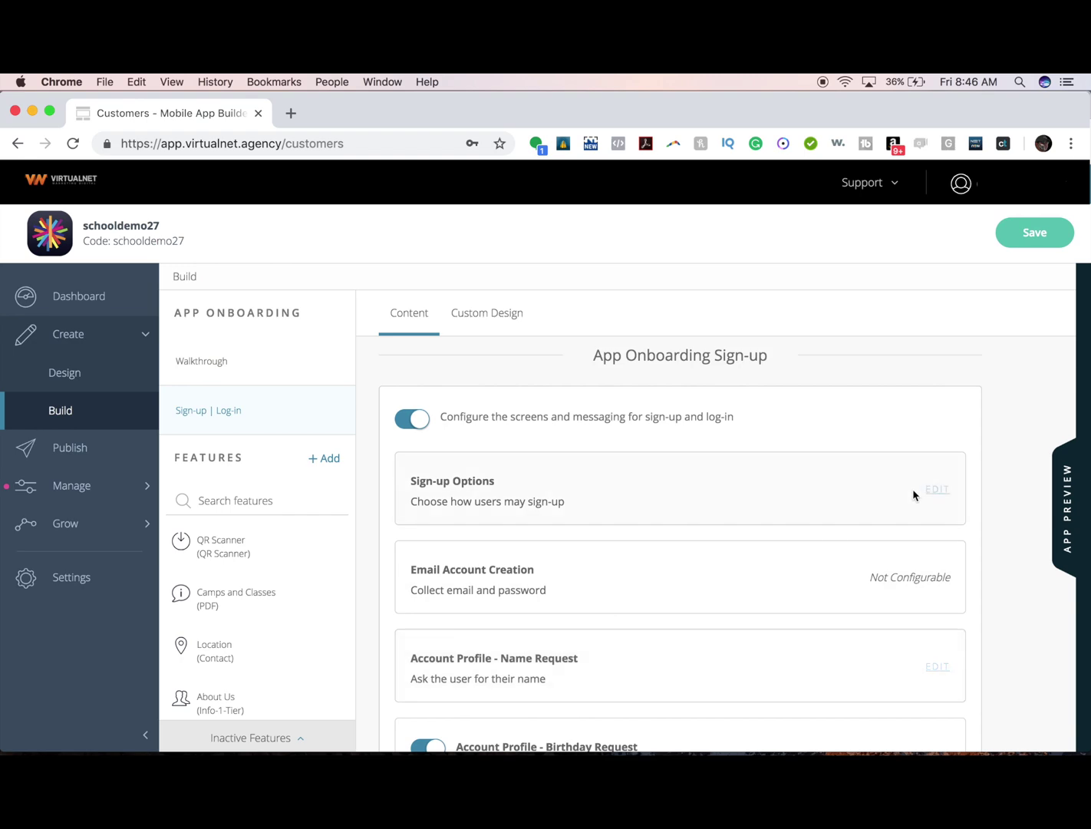
click(935, 490)
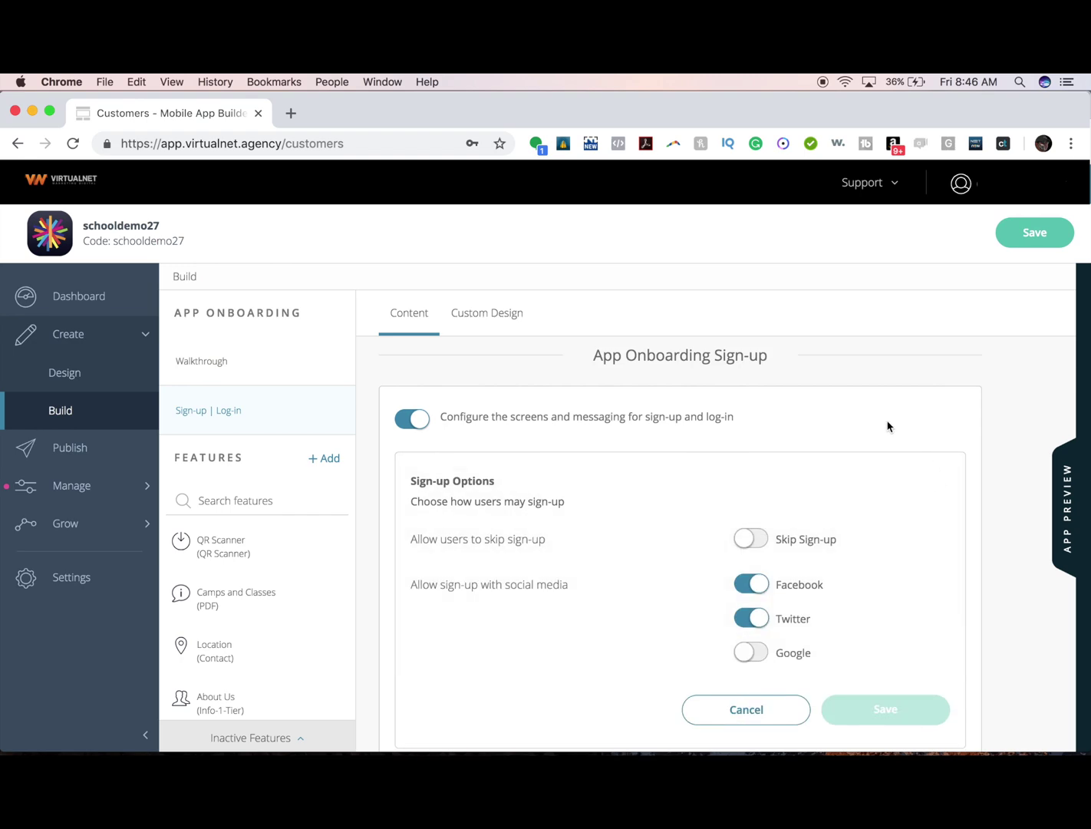
scroll(888, 427, down, 1)
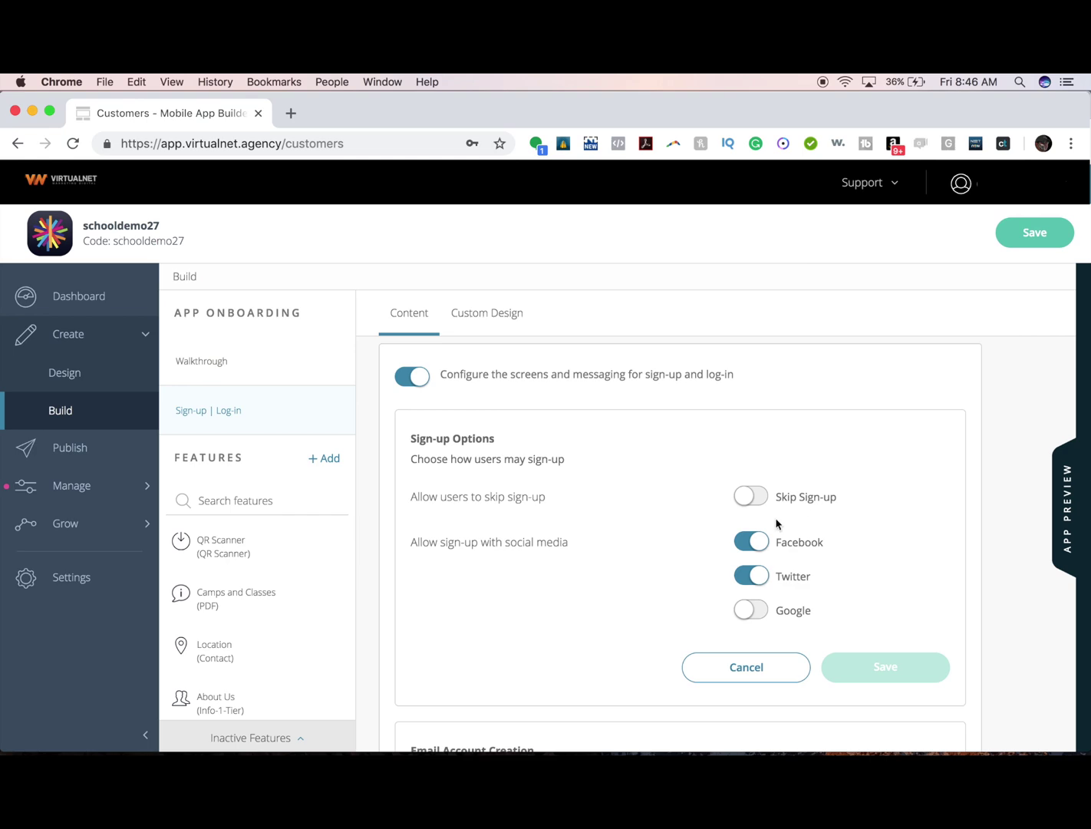
click(750, 496)
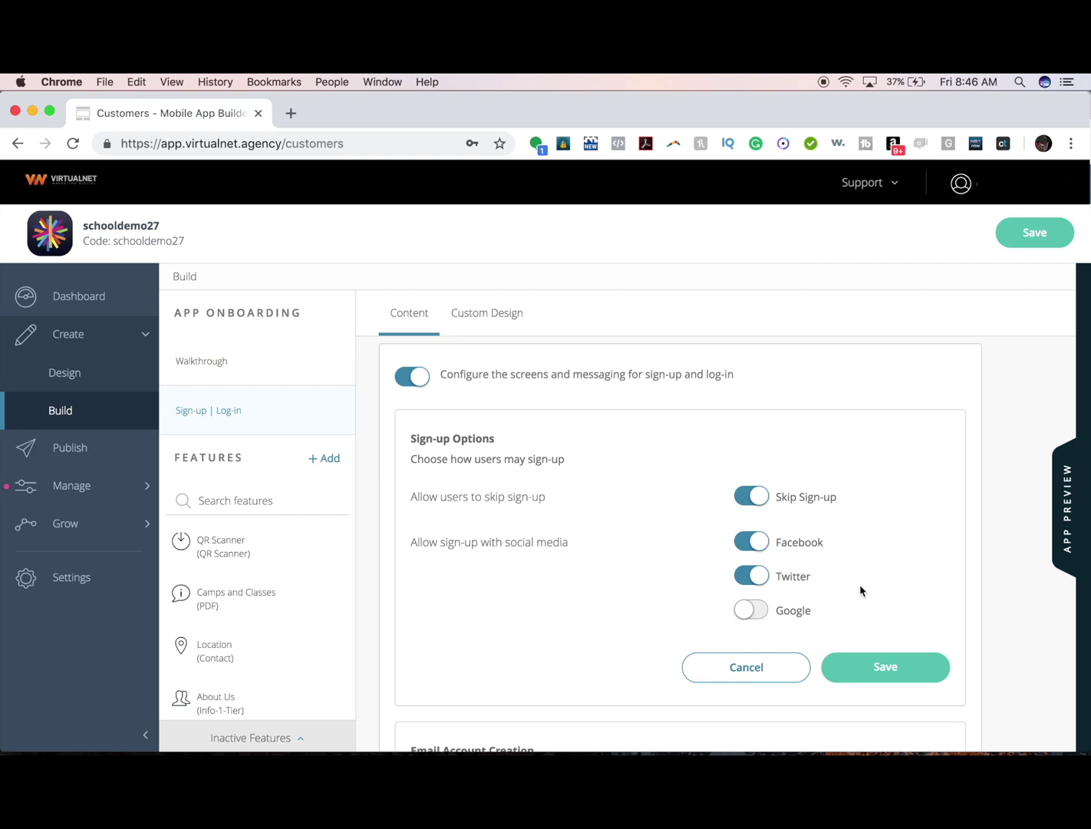
click(748, 611)
click(909, 667)
click(1037, 233)
Set the Name Request message to "Enter your name so we can identify your relationship with your child." and save the changes to the app.
scroll(735, 495, down, 3)
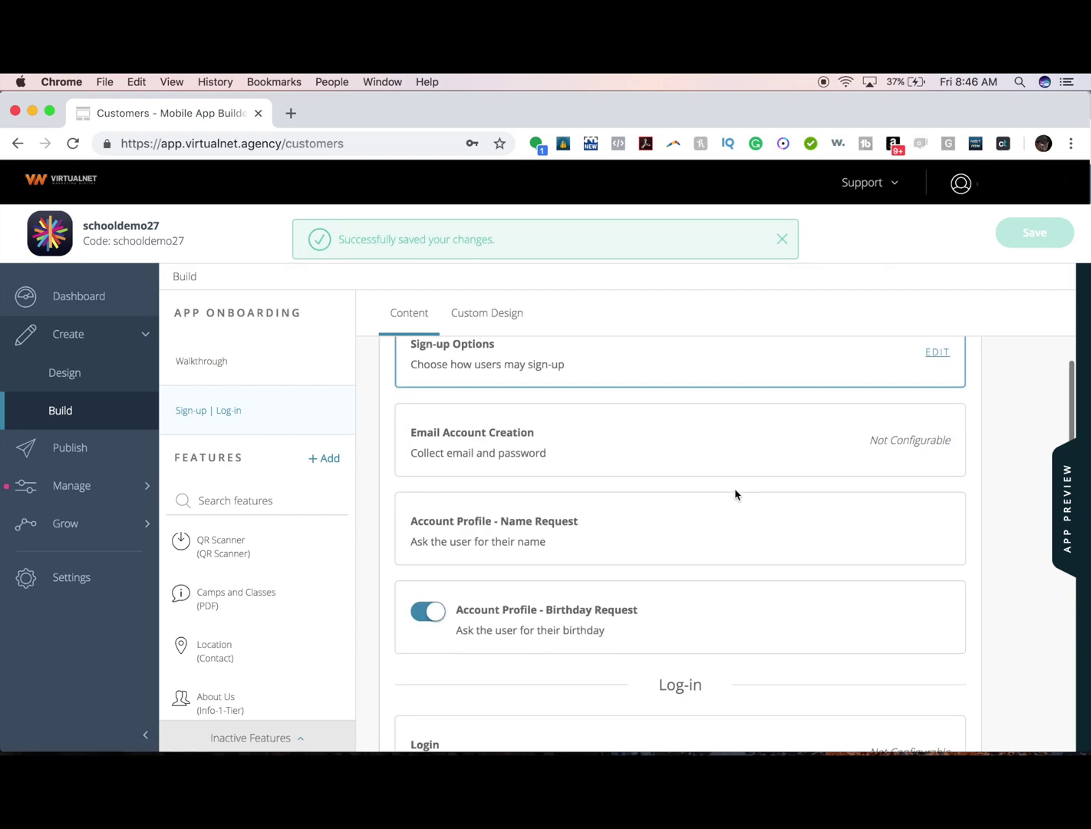
scroll(735, 495, up, 1)
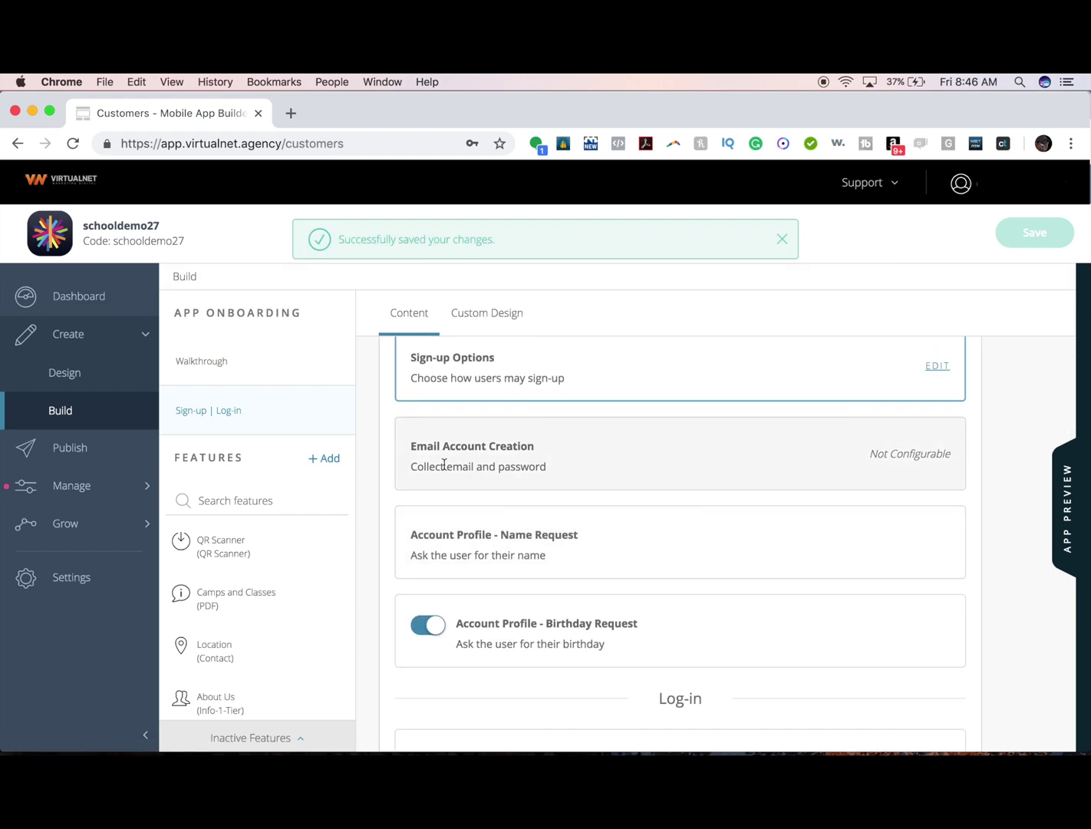
scroll(562, 469, up, 1)
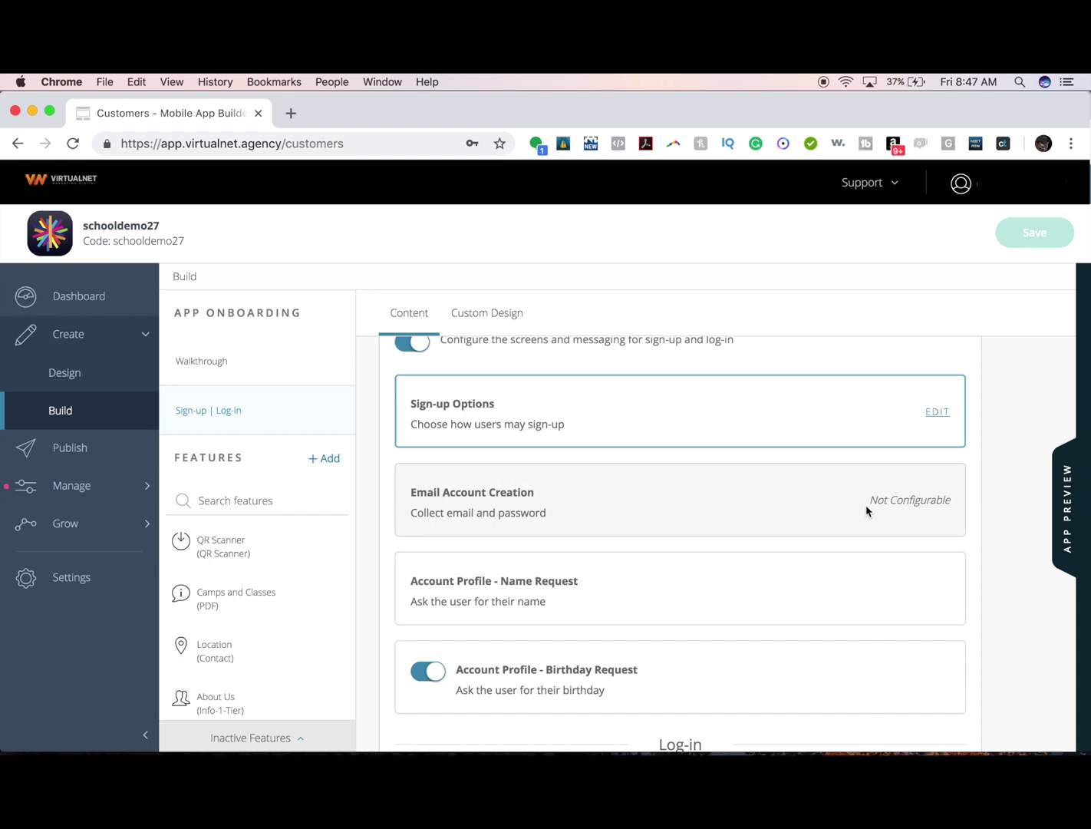
scroll(869, 510, down, 2)
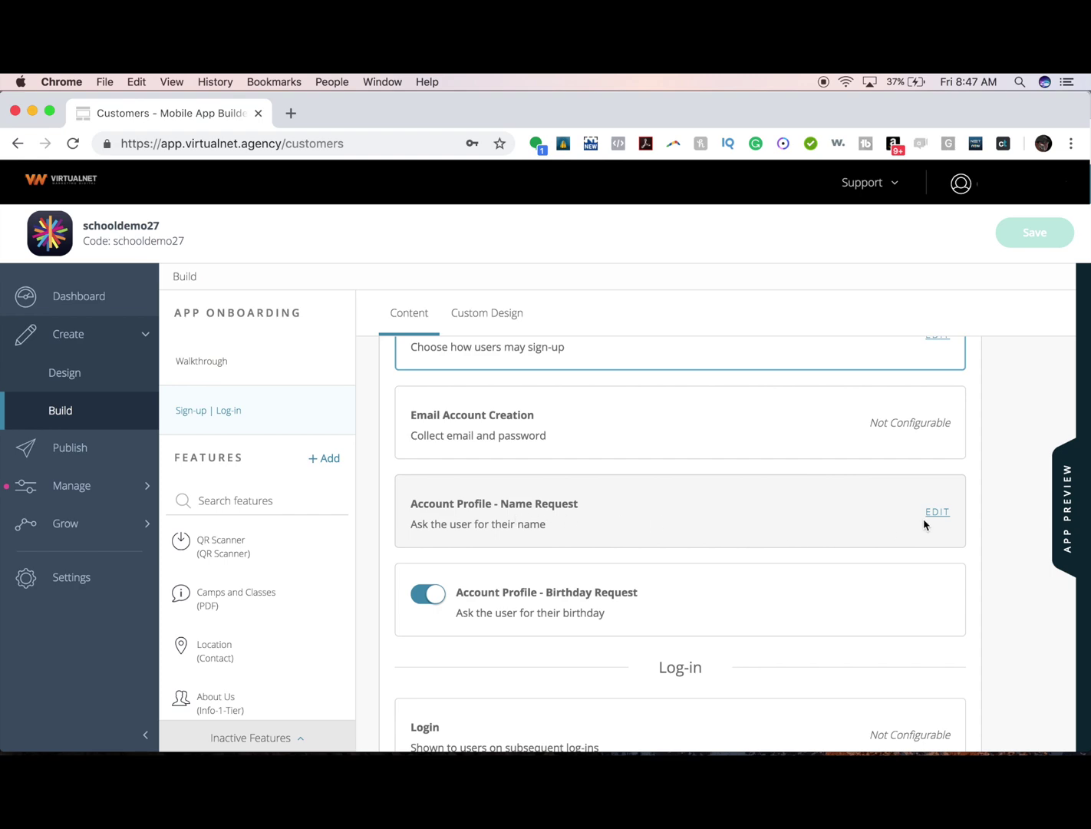
click(938, 512)
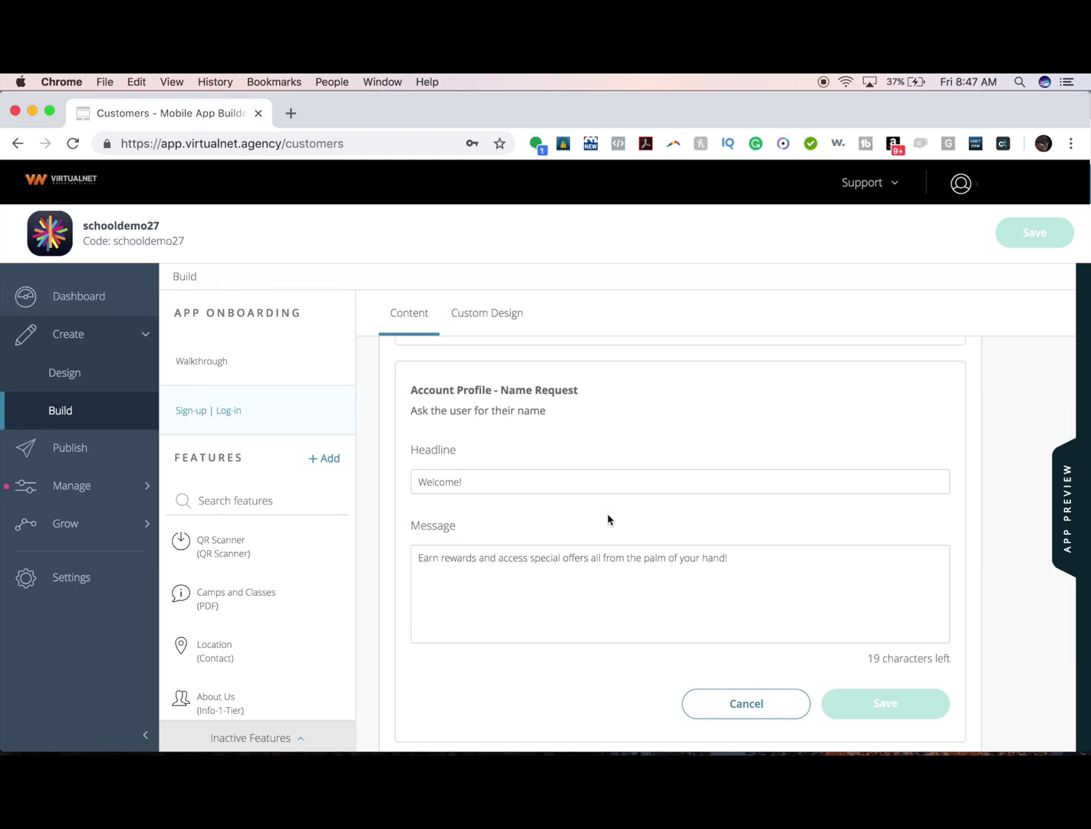
click(577, 488)
key(super+a)
click(576, 488)
click(488, 558)
key(super+a)
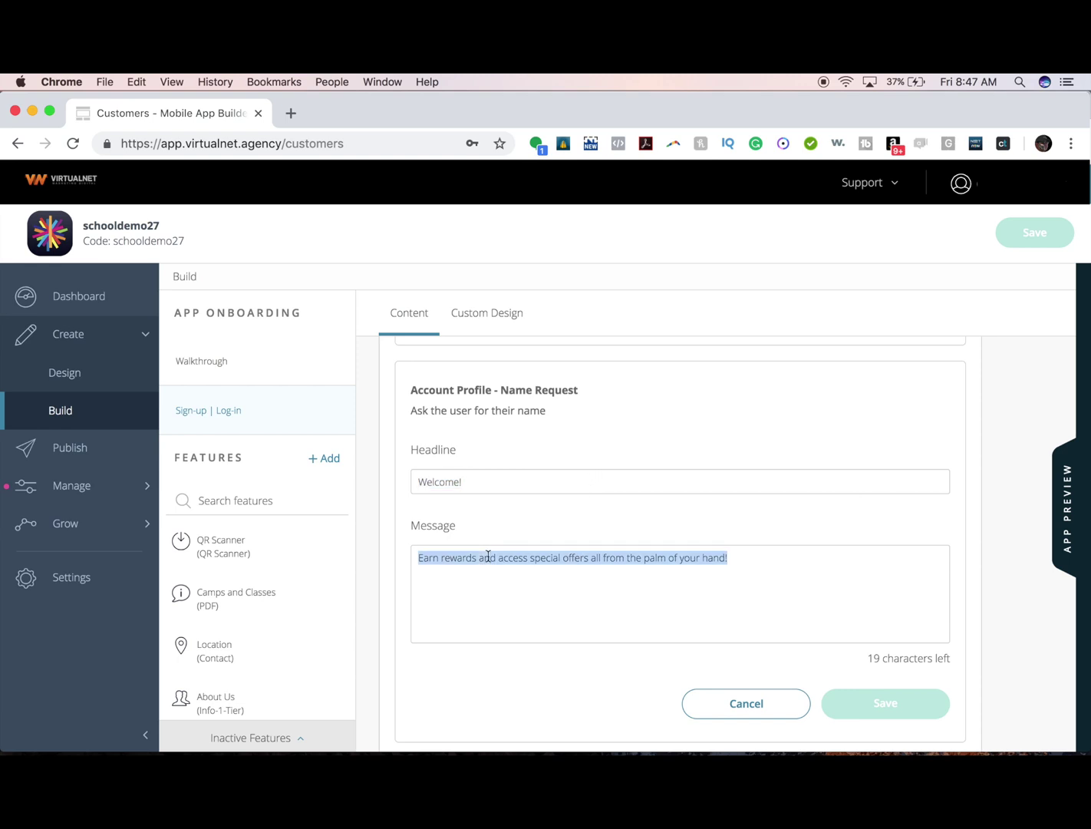
text(Enter your)
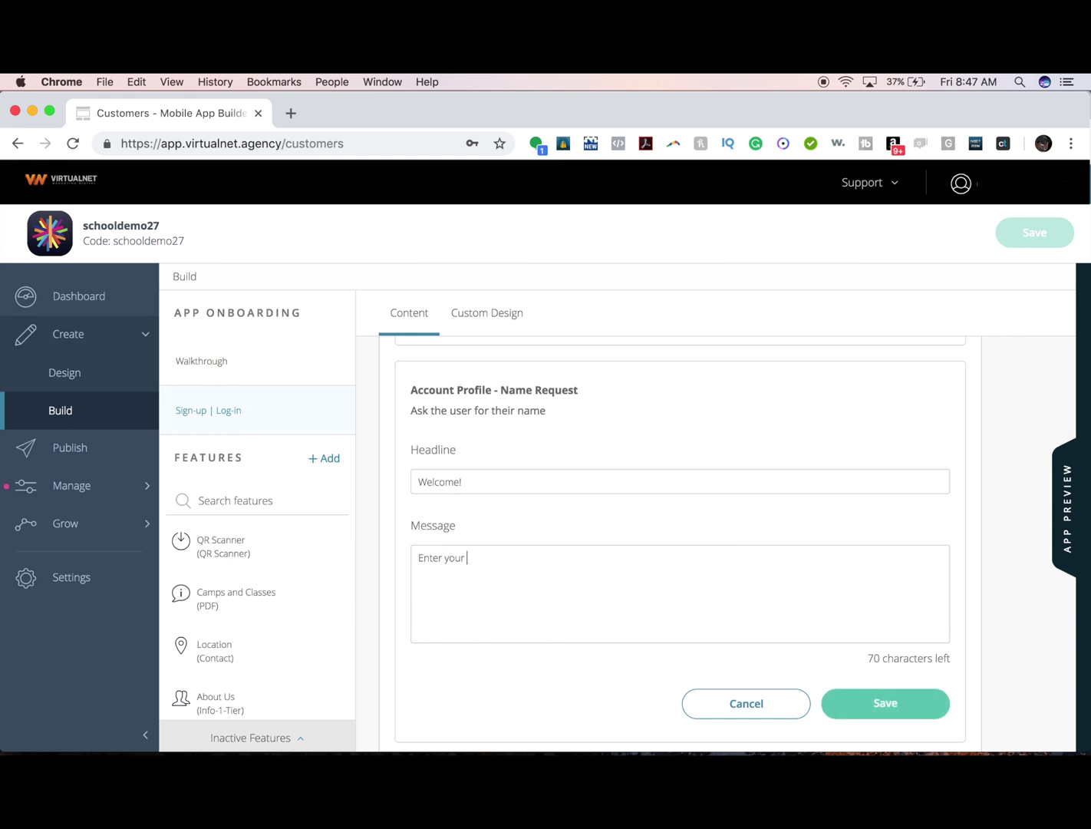
text( name so we can identify your r)
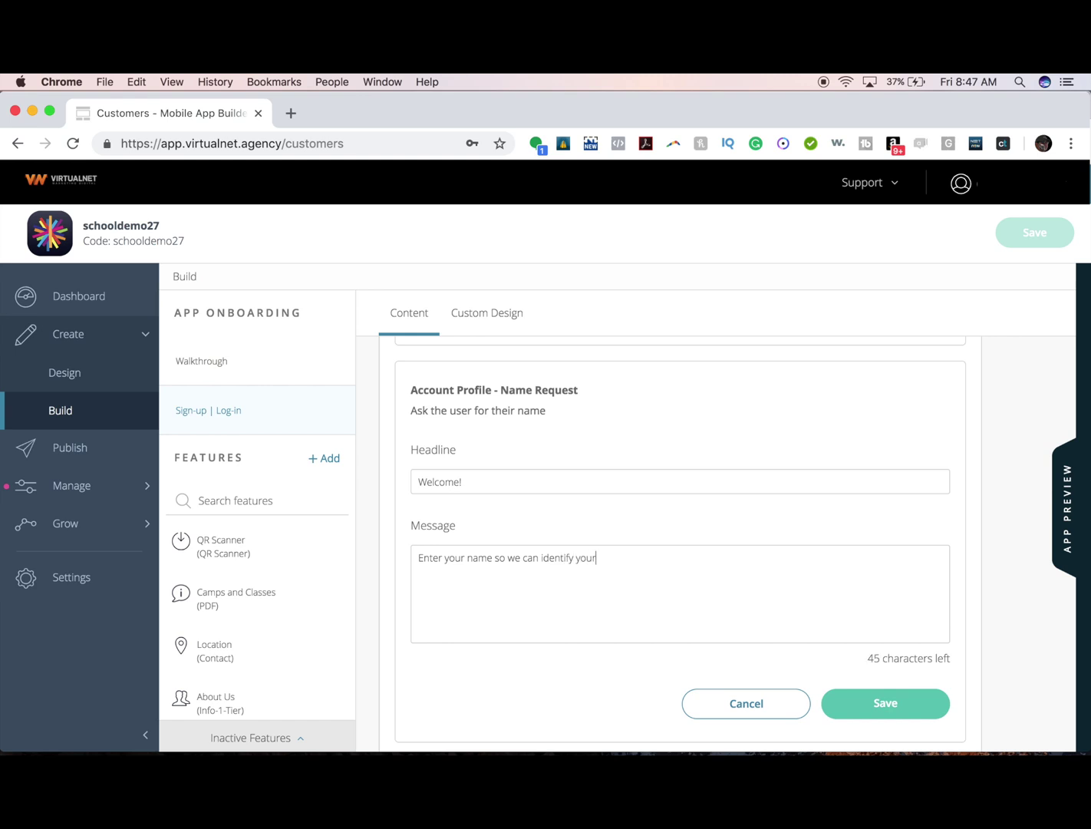
text(elationship with your child.)
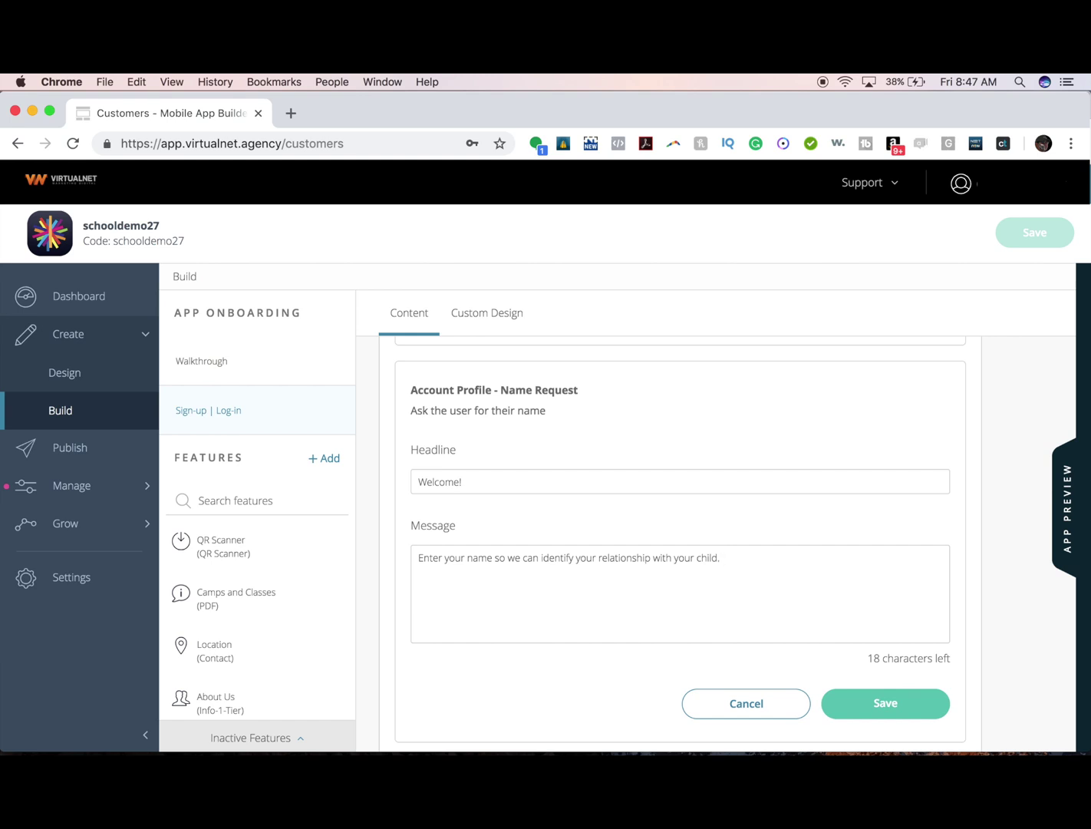
scroll(756, 611, down, 3)
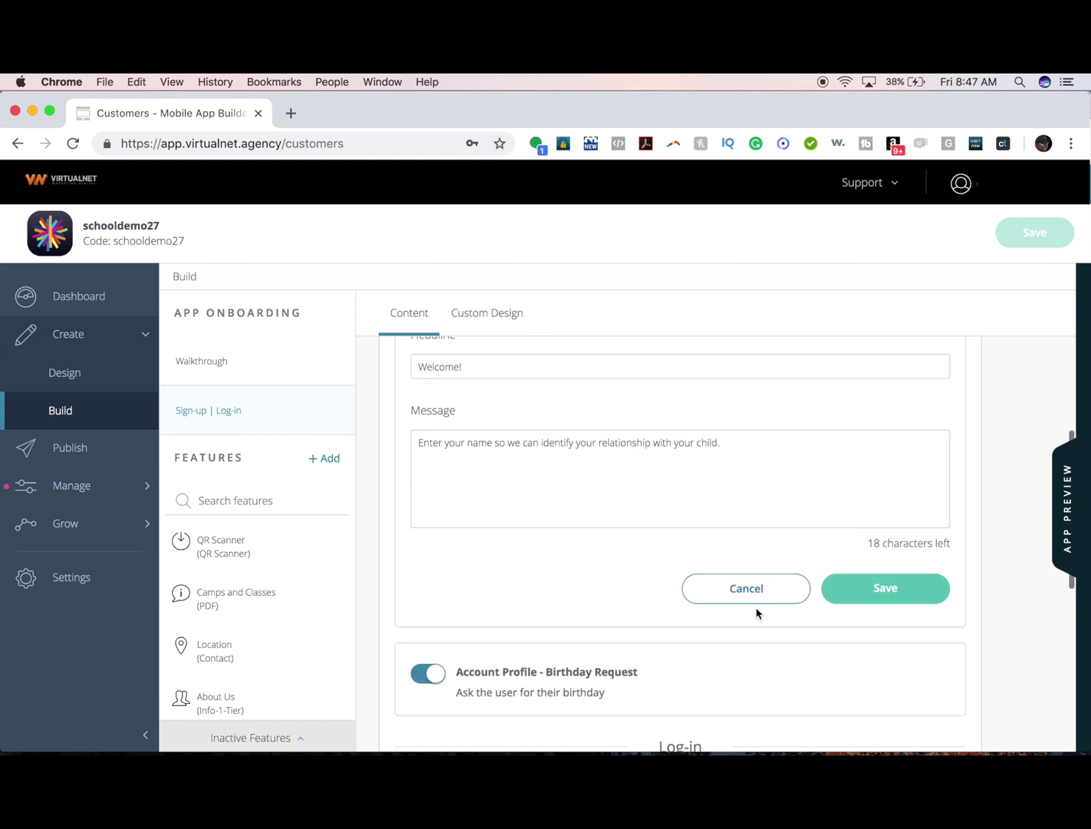
click(893, 599)
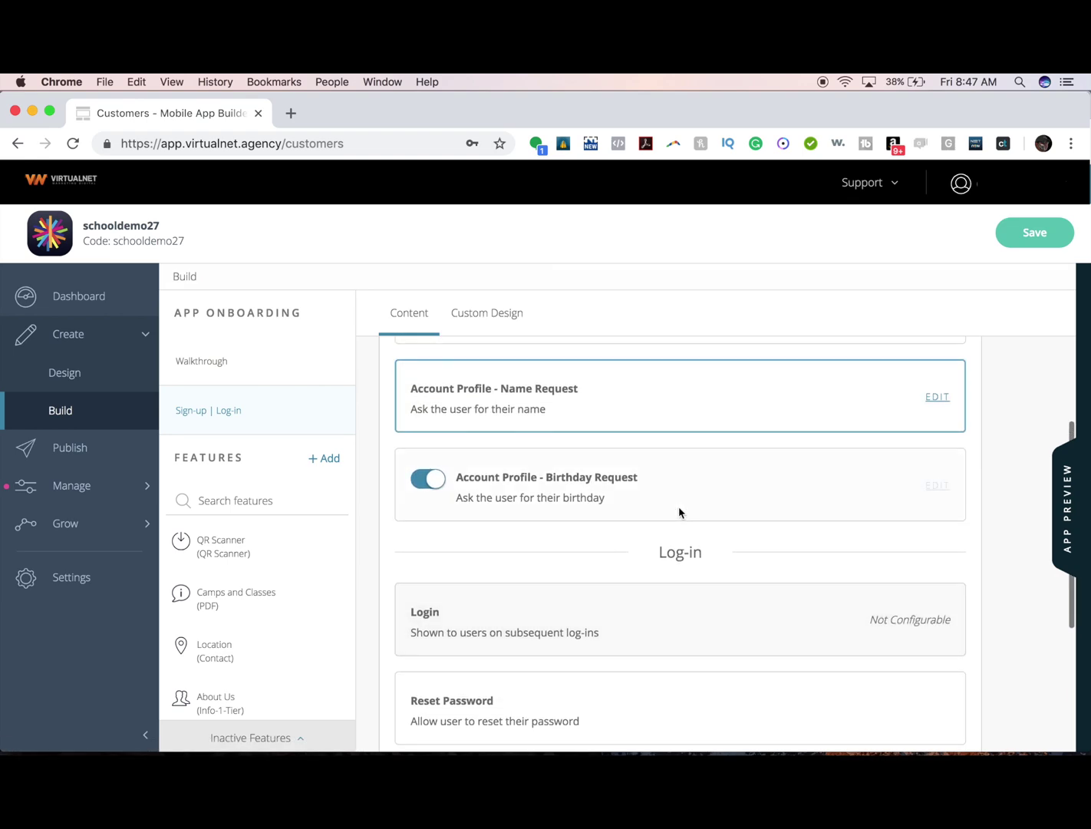
click(1036, 235)
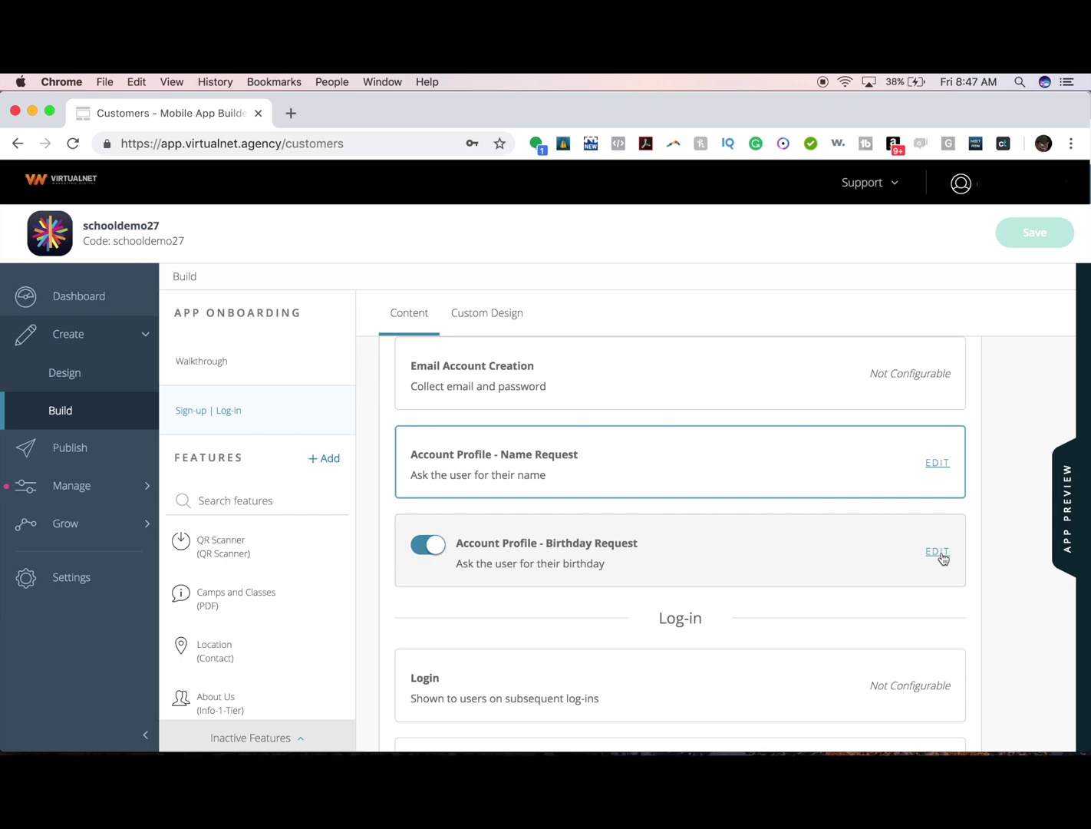
Disable the Account Profile - Birthday Request and save the change to the app.
click(428, 544)
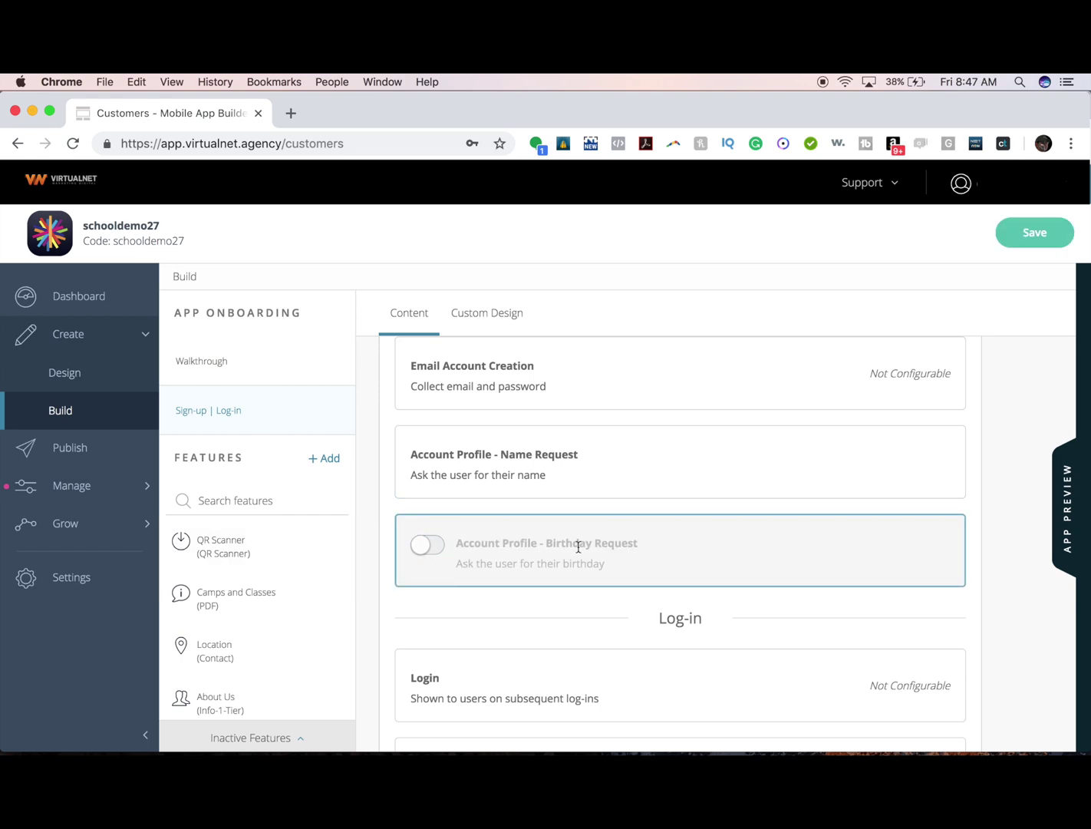
click(1038, 244)
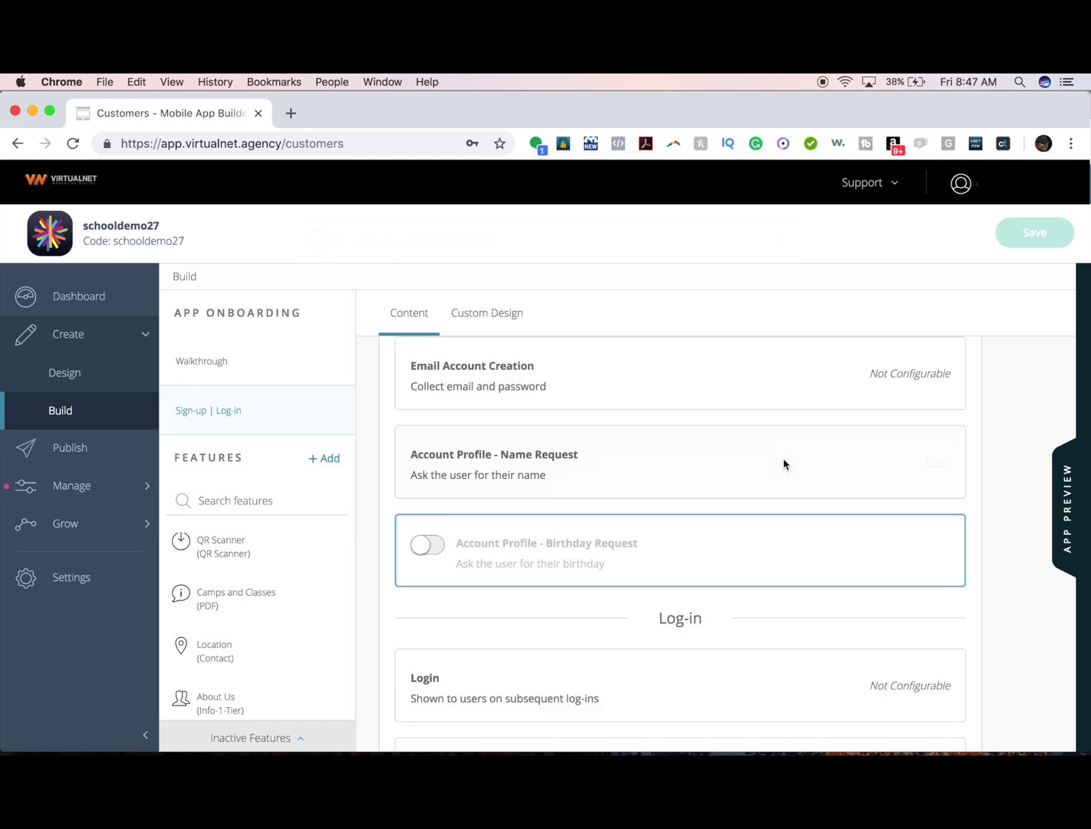
Open the app preview and show the Sign-up Options screen in it.
scroll(784, 464, up, 3)
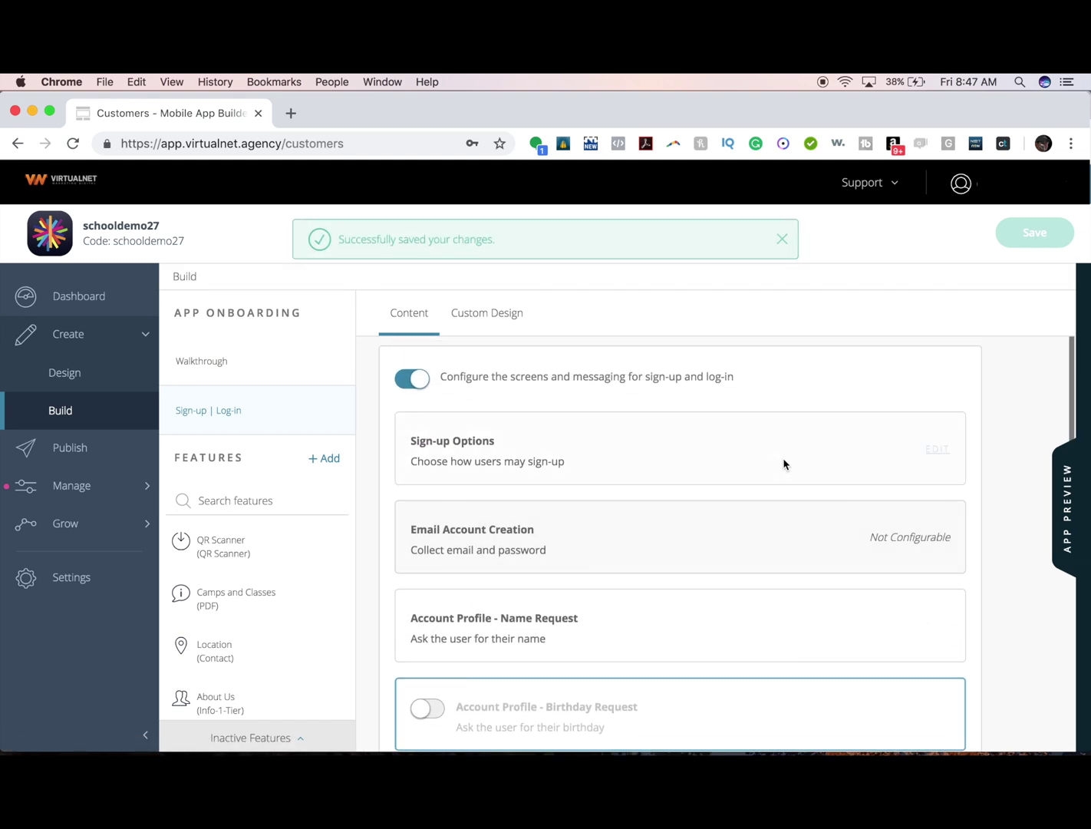
click(1065, 510)
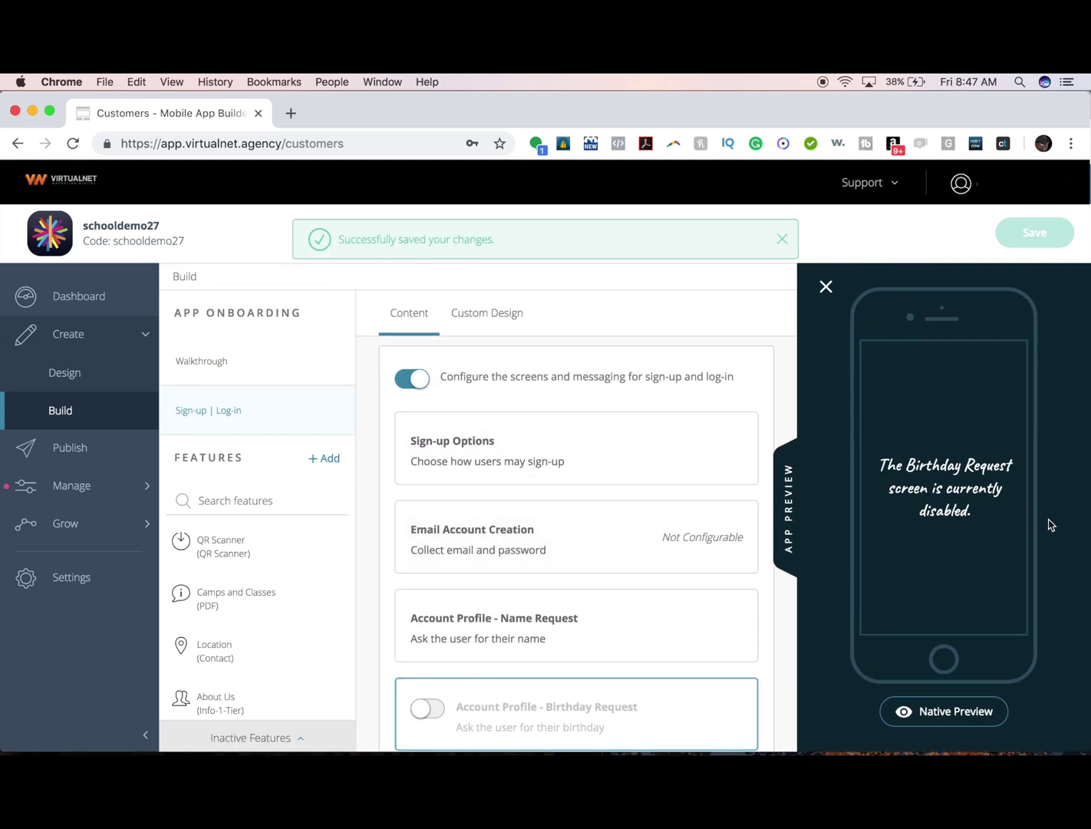
click(638, 465)
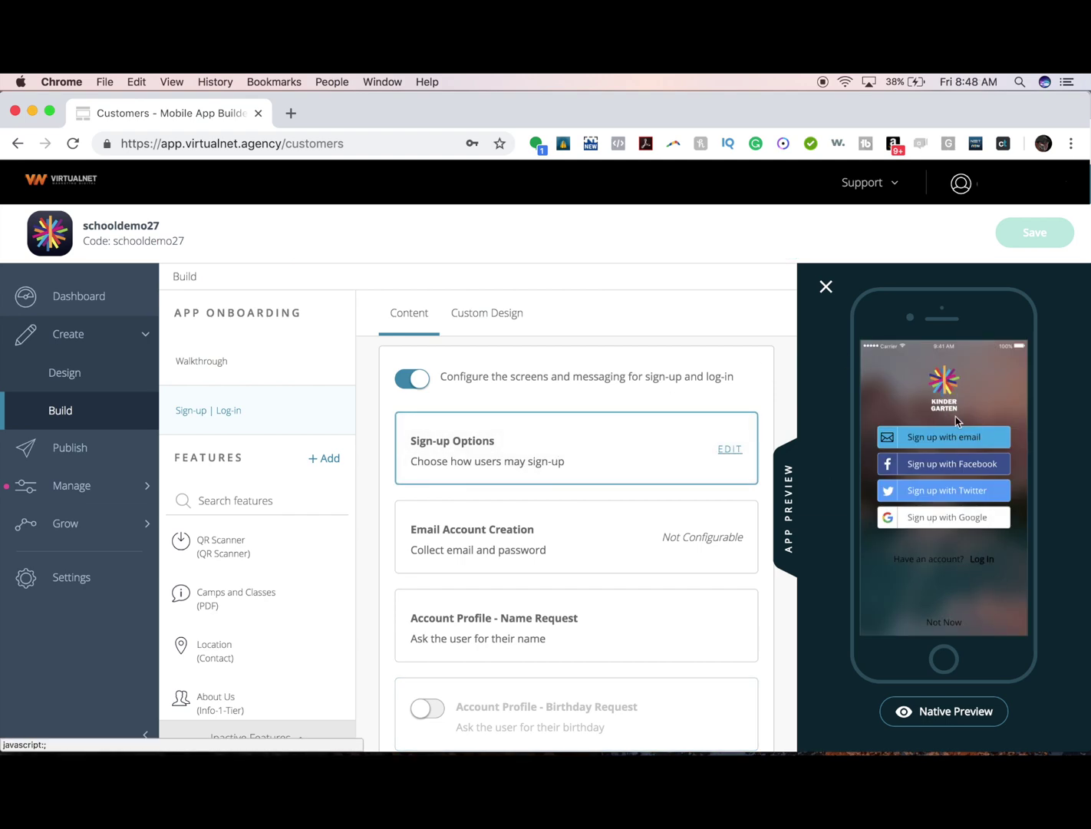
Turn off Google and Twitter sign-up in the Sign-up Options and save the changes to the app.
click(730, 450)
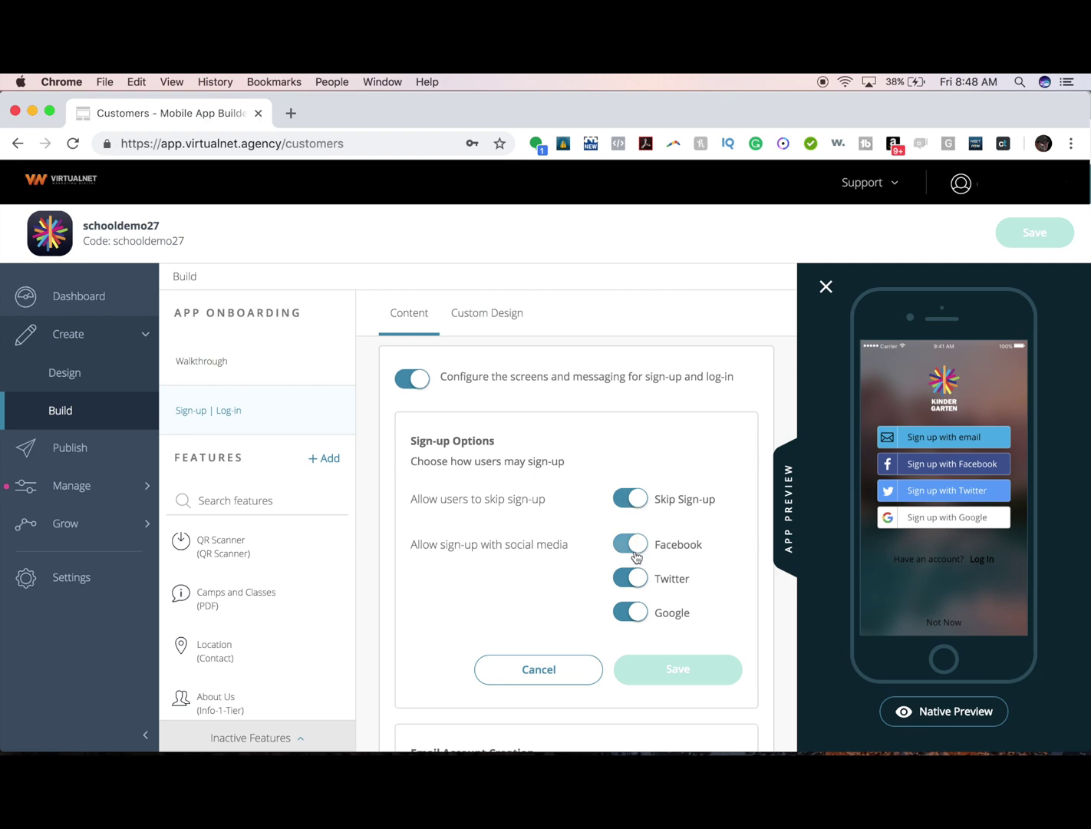
click(629, 611)
click(630, 577)
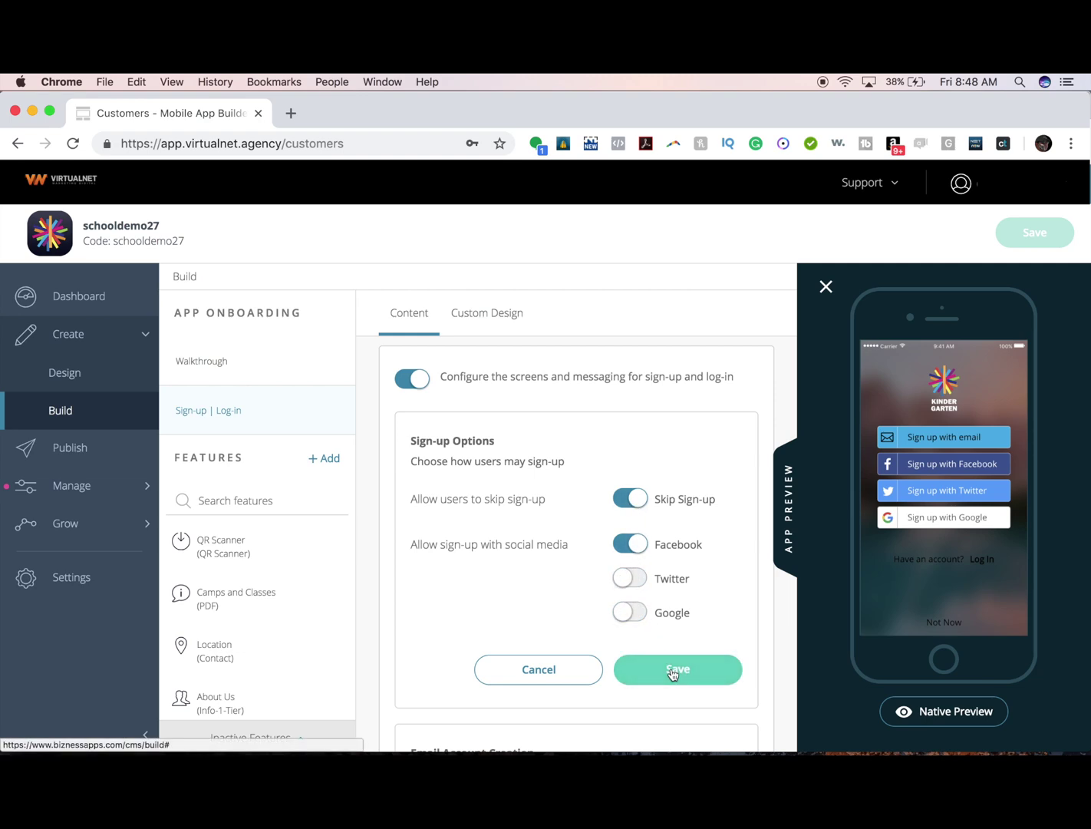
click(677, 669)
click(1047, 232)
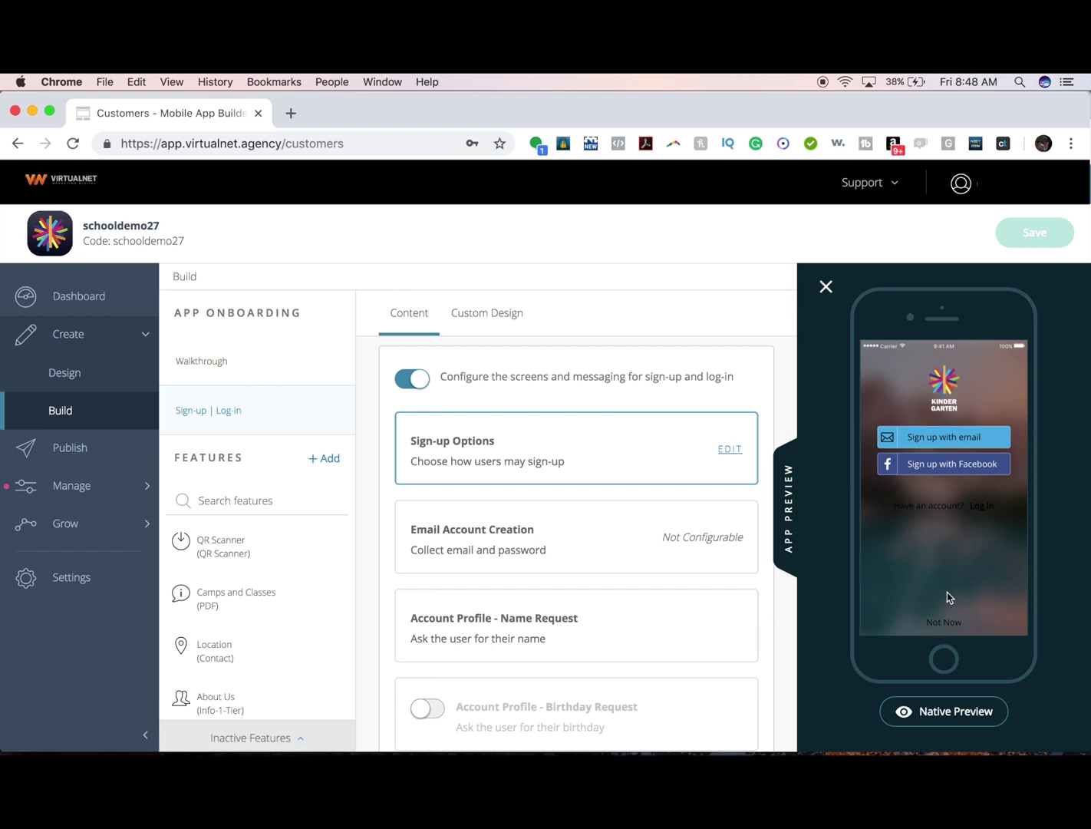
In the custom design's global styling, choose the dark blurred image as the phone background image and save the app.
click(509, 329)
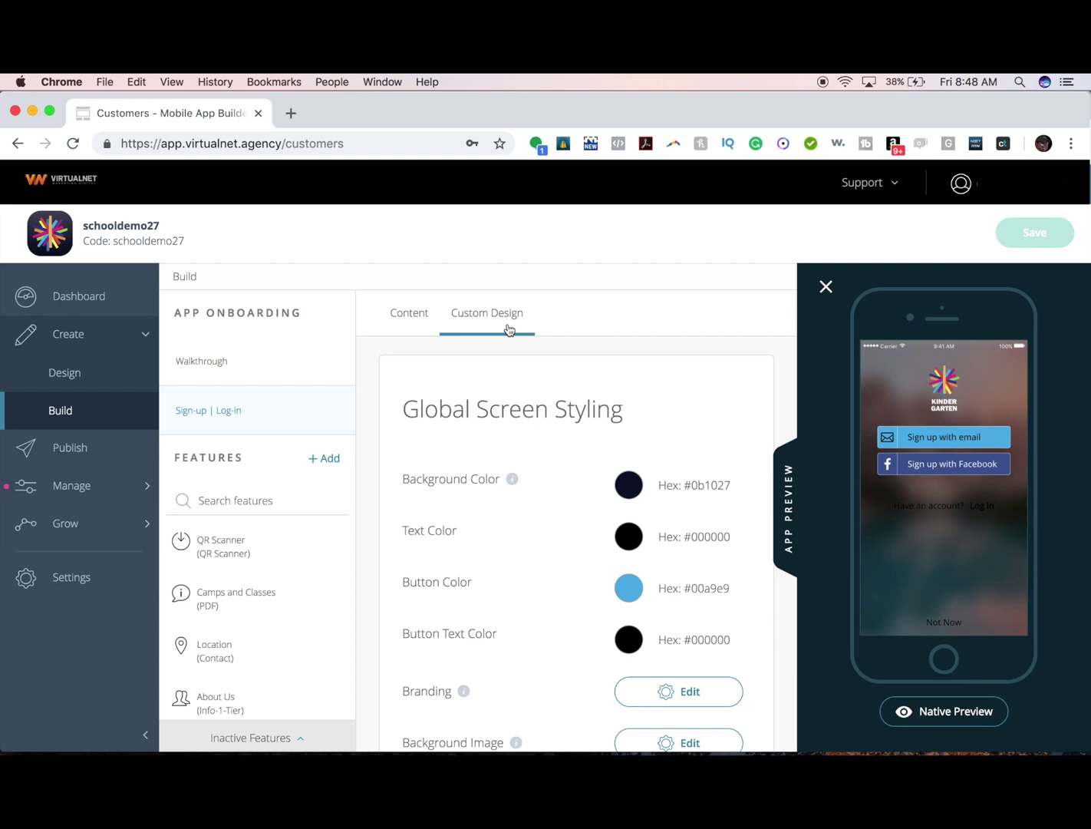
scroll(672, 437, down, 1)
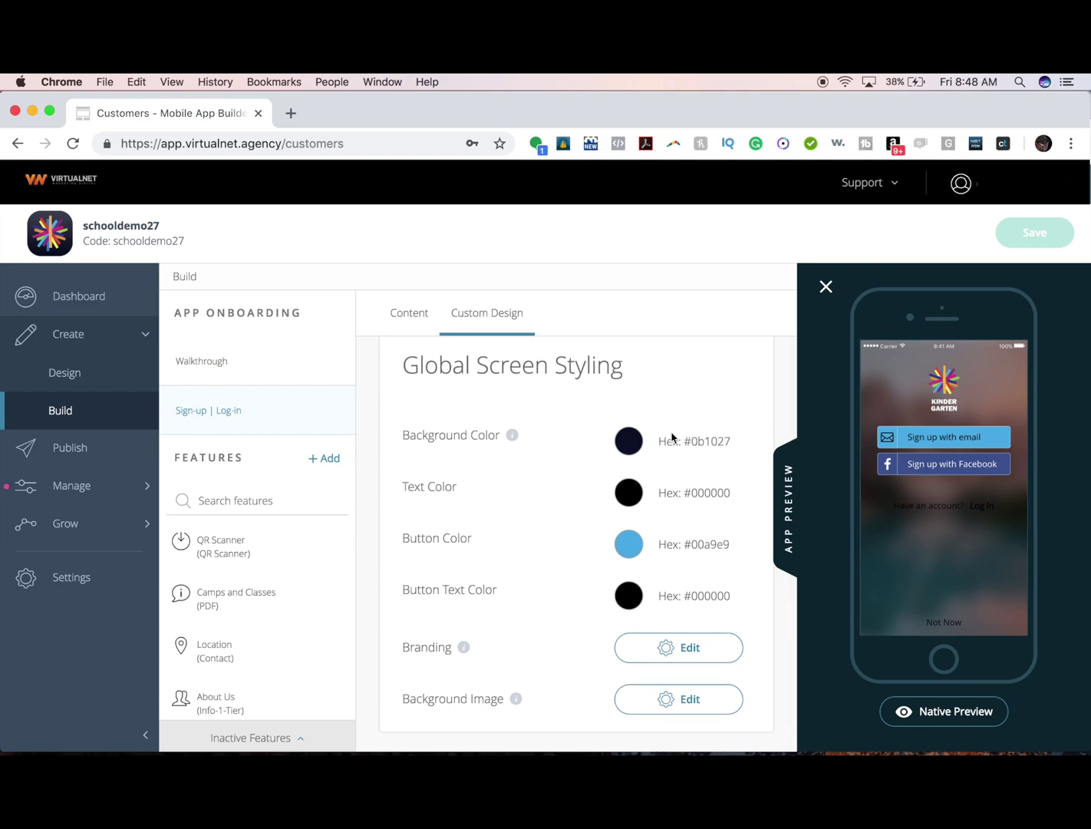
click(707, 712)
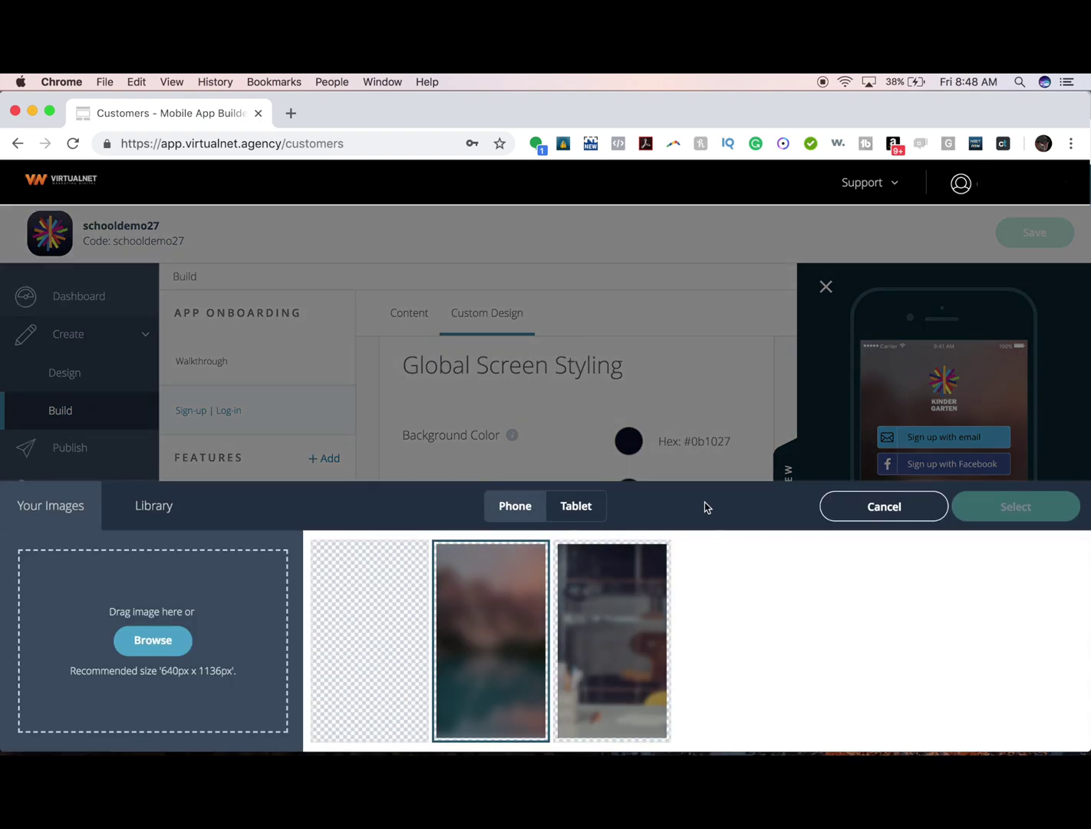
click(641, 557)
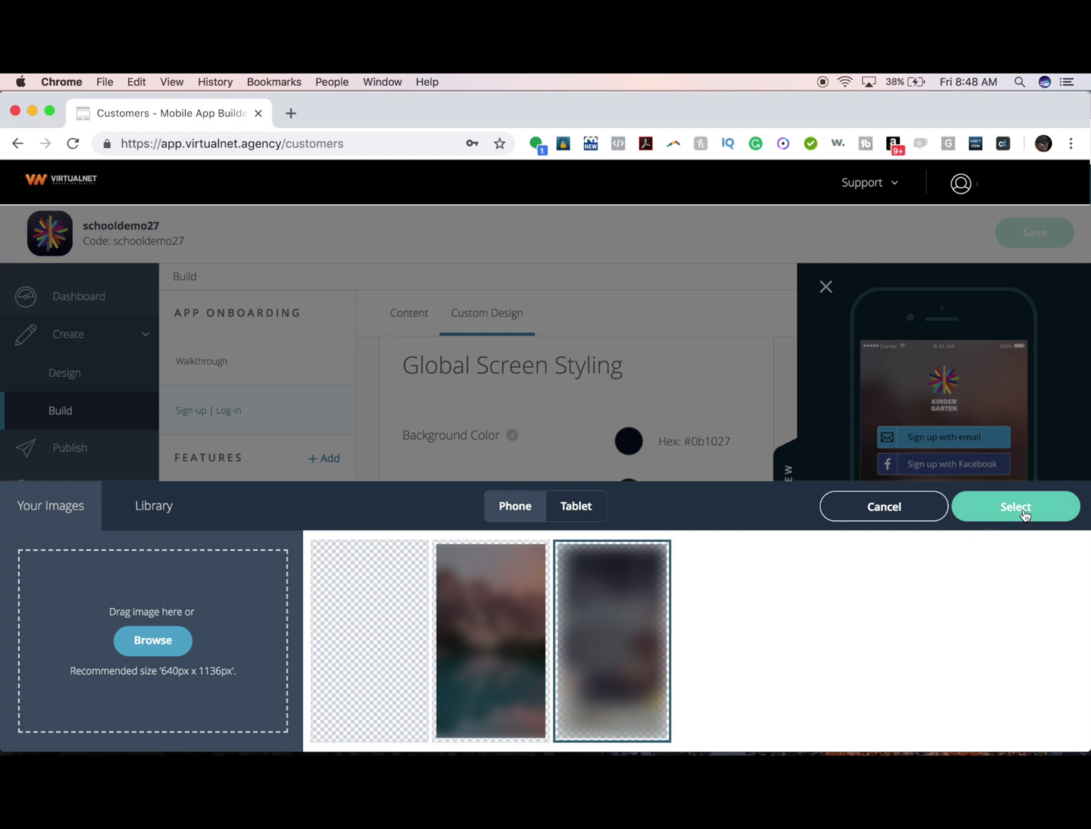
click(1023, 511)
click(1035, 242)
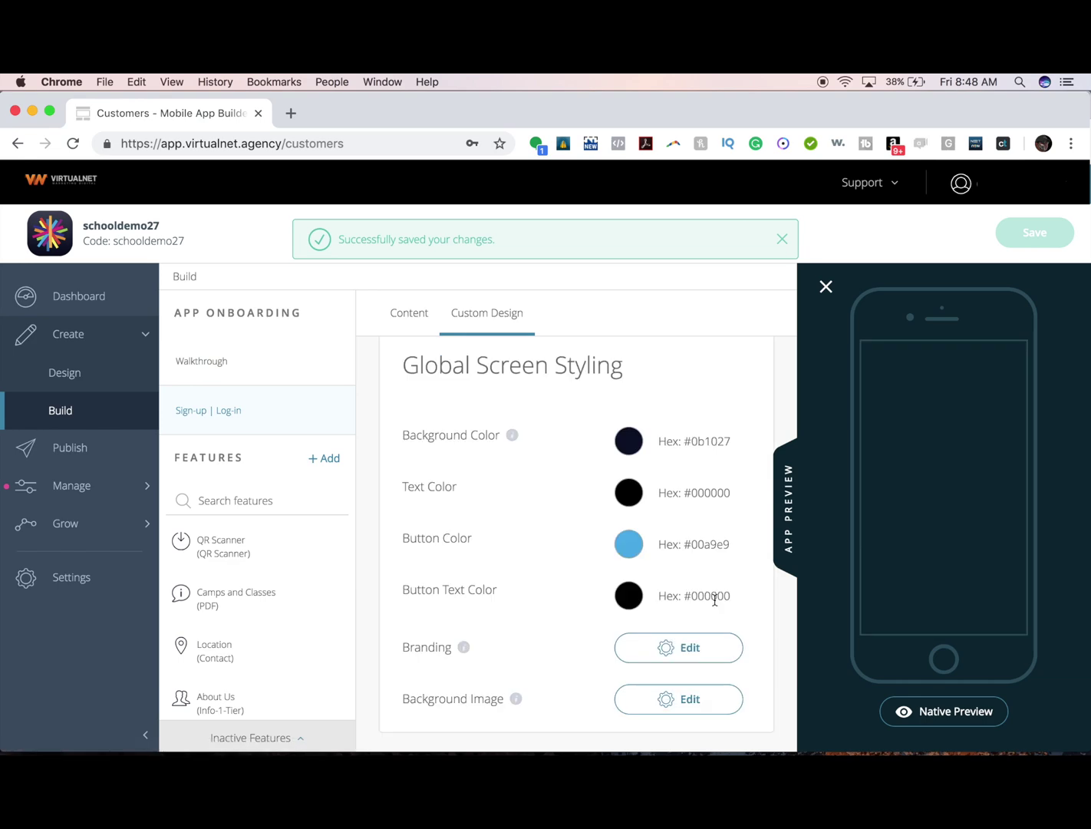
View the available branding images for the onboarding screens and close the image picker without choosing another one.
click(682, 656)
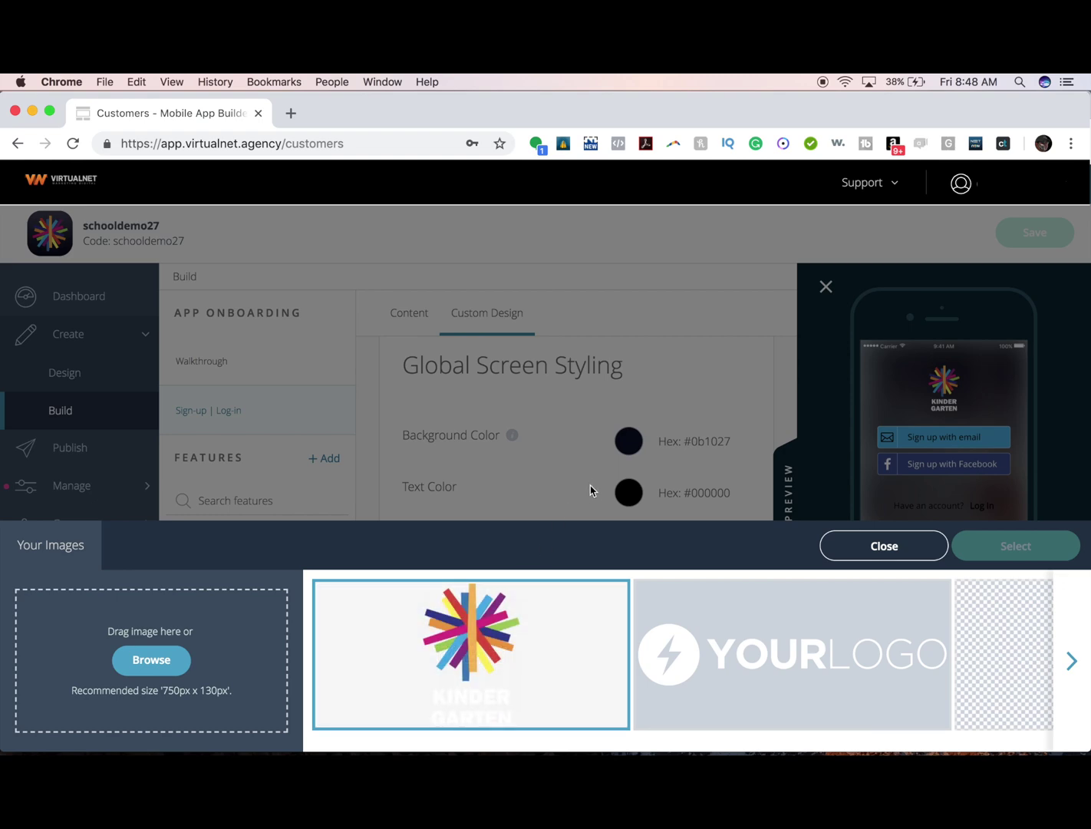
mouse_move(469, 643)
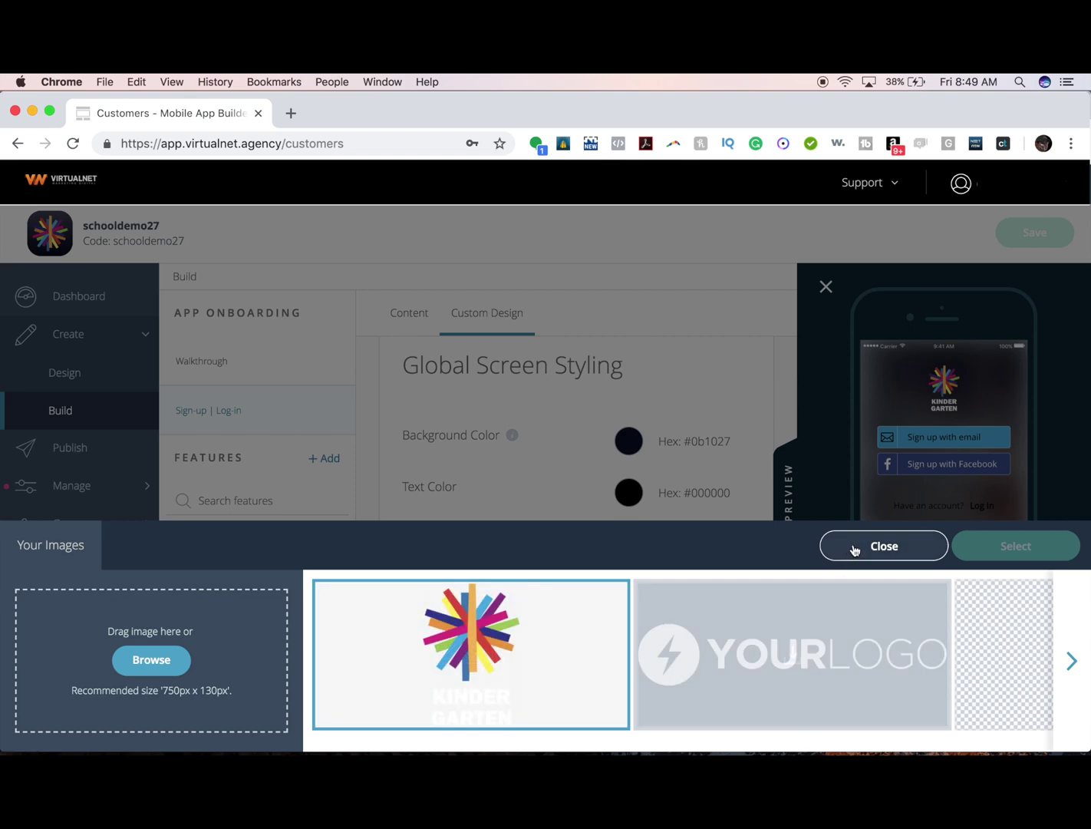
click(852, 549)
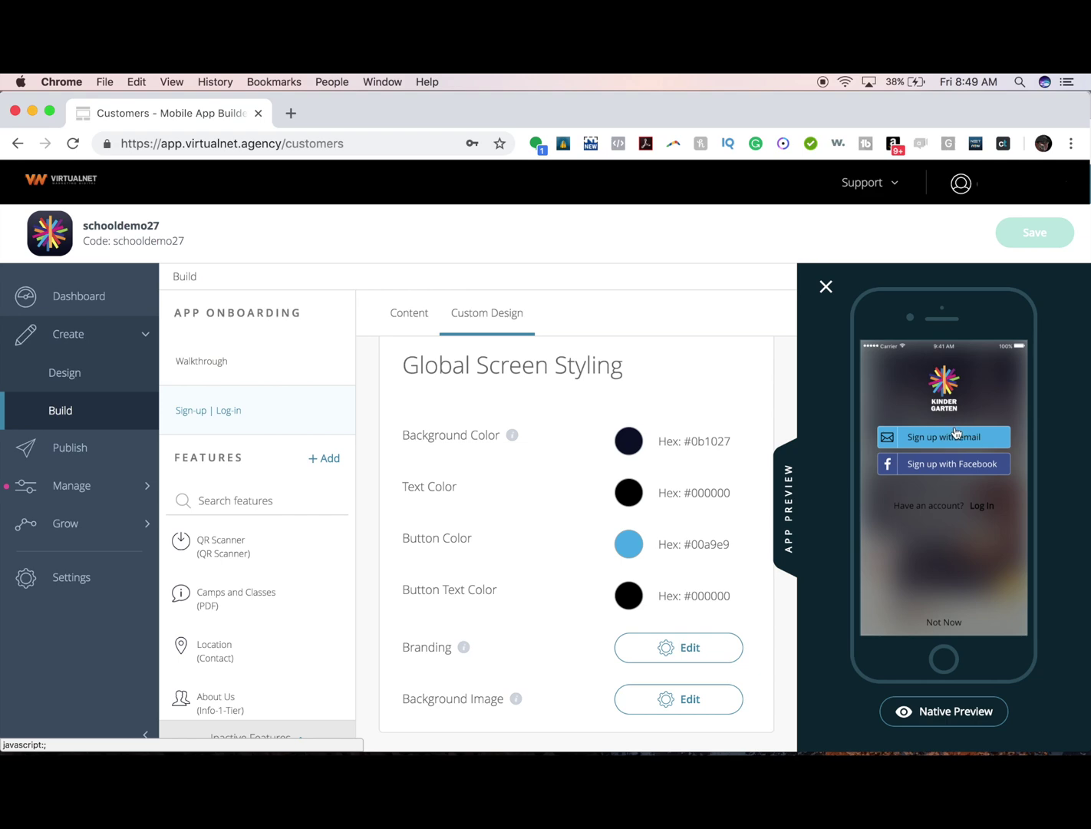
Set the global Button Color and Text Color to white (#ffffff) and save the changes to the app.
click(629, 546)
drag(654, 572, 588, 512)
click(582, 554)
click(627, 492)
click(572, 496)
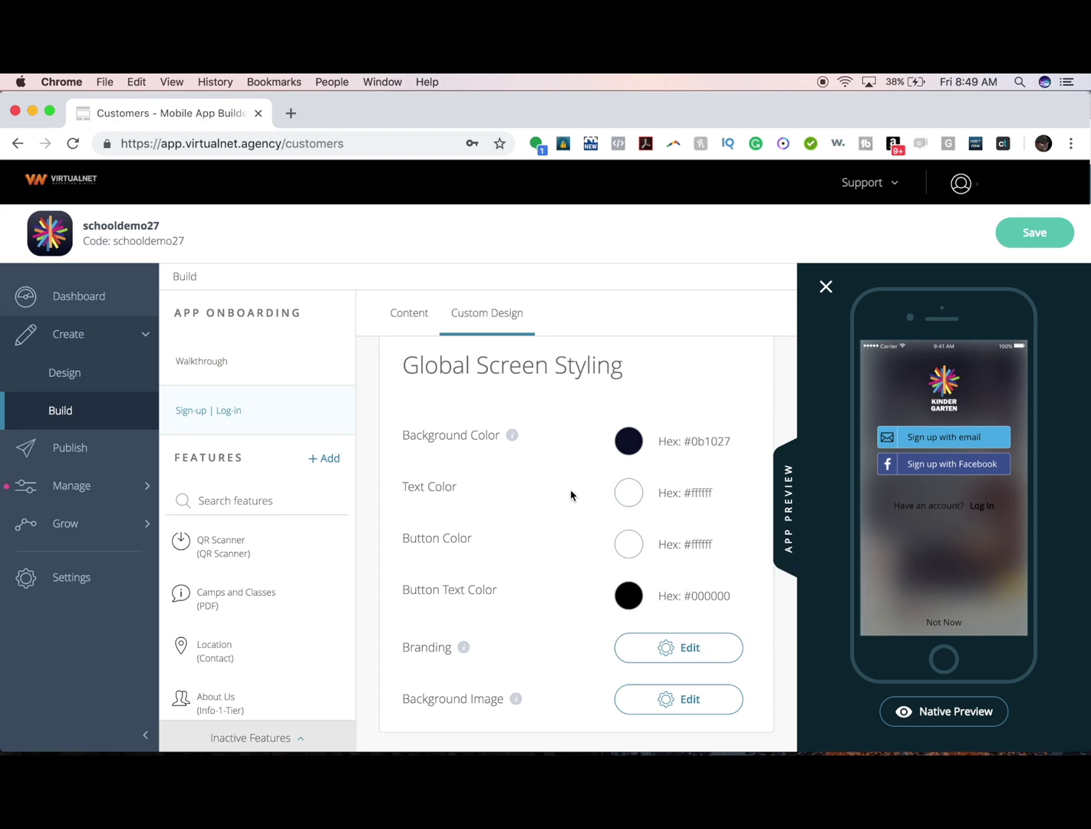
click(1057, 248)
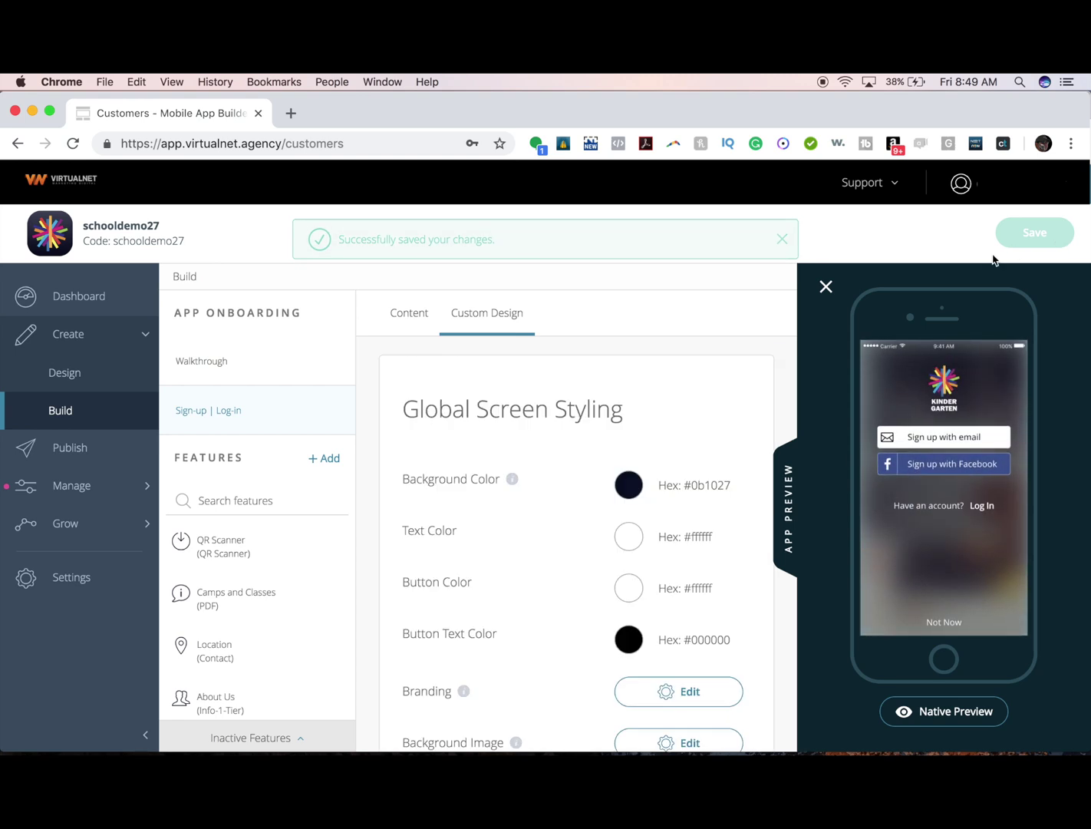
scroll(749, 463, down, 1)
scroll(742, 459, up, 1)
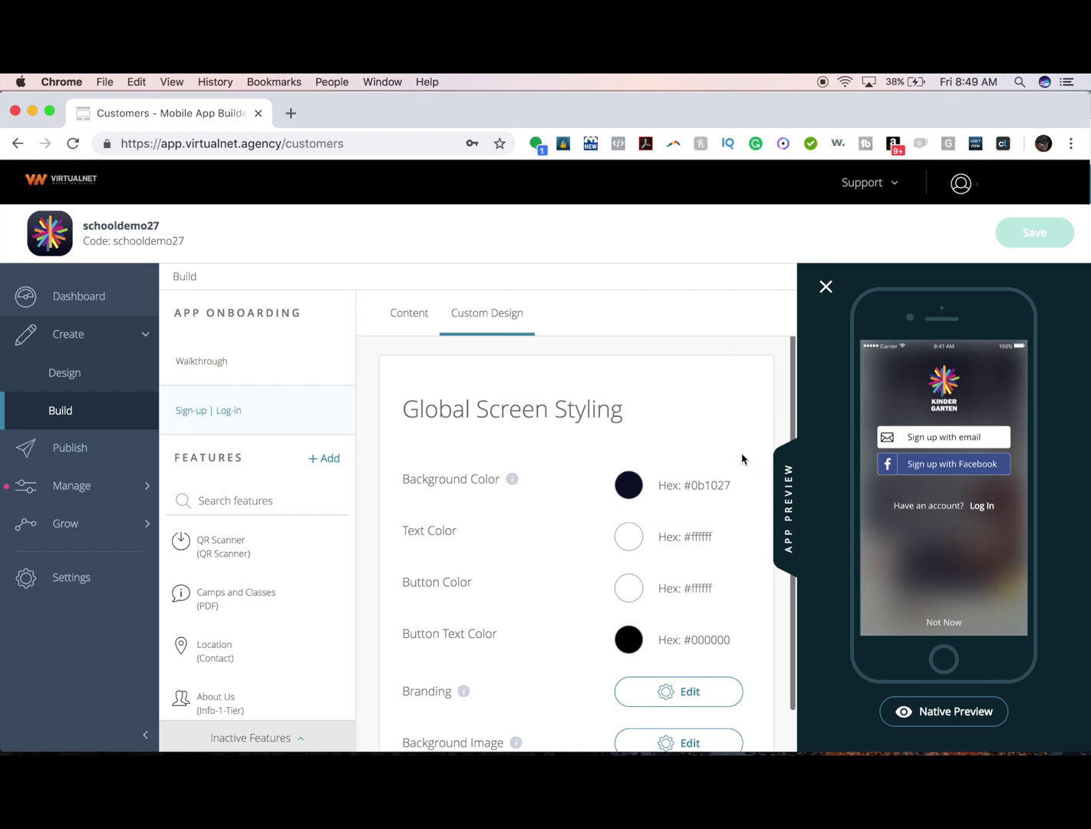
Preview the Account Profile - Name Request screen and try it out by entering a first name and continuing.
click(410, 310)
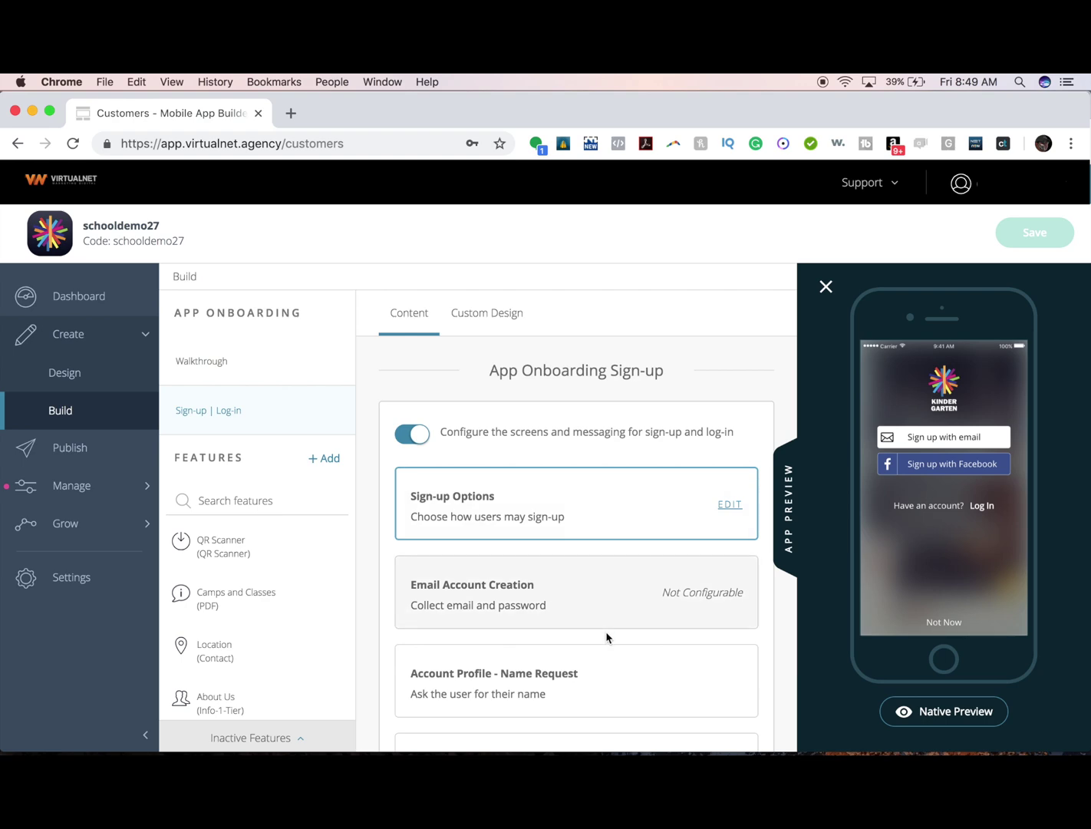
click(603, 673)
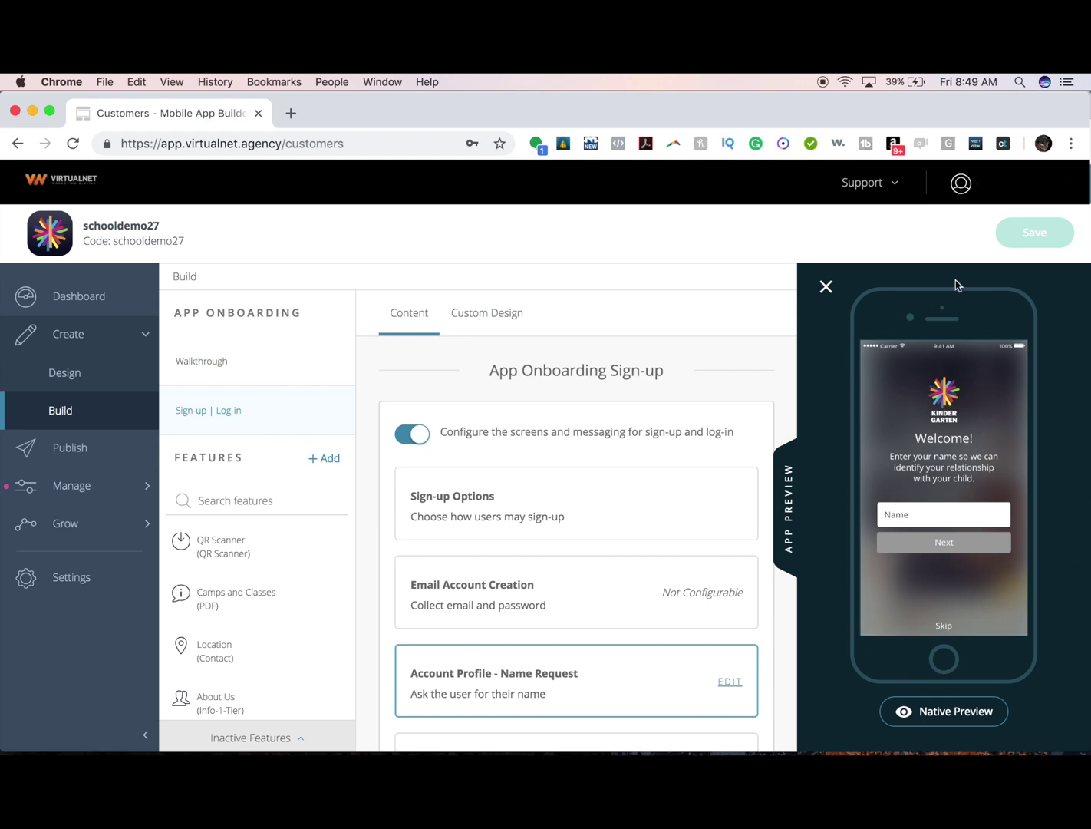
click(928, 512)
text(Nick)
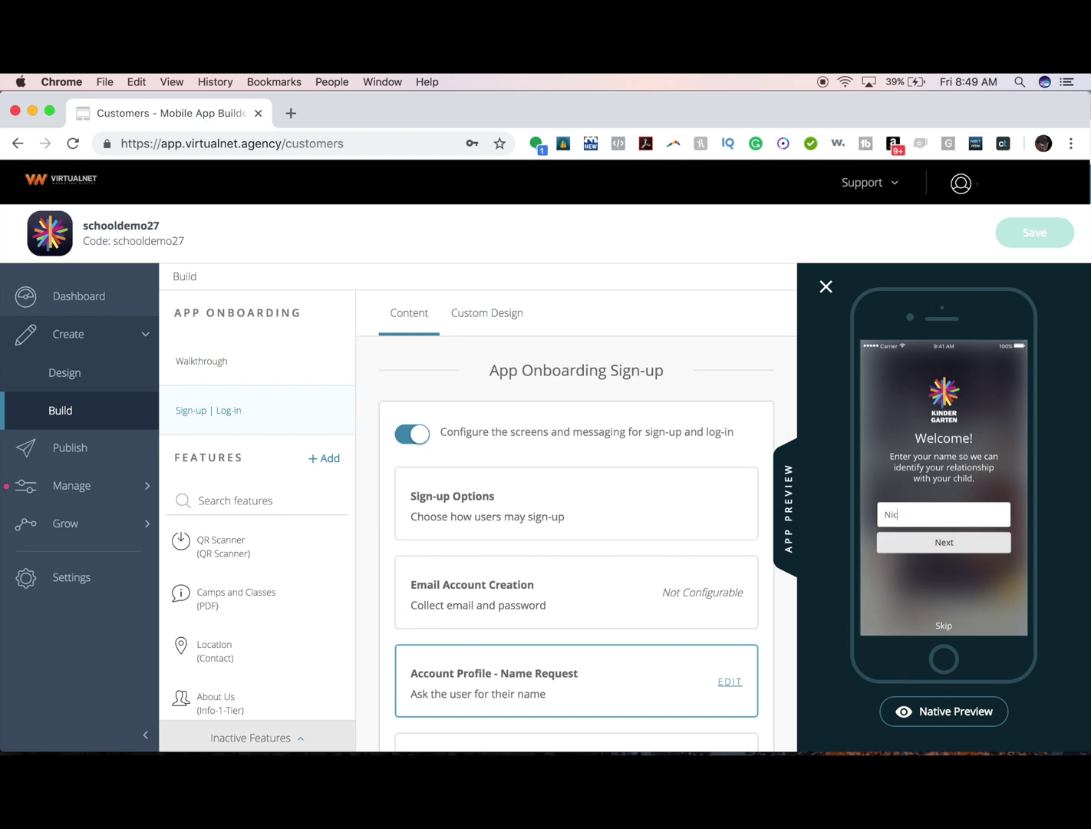
click(965, 546)
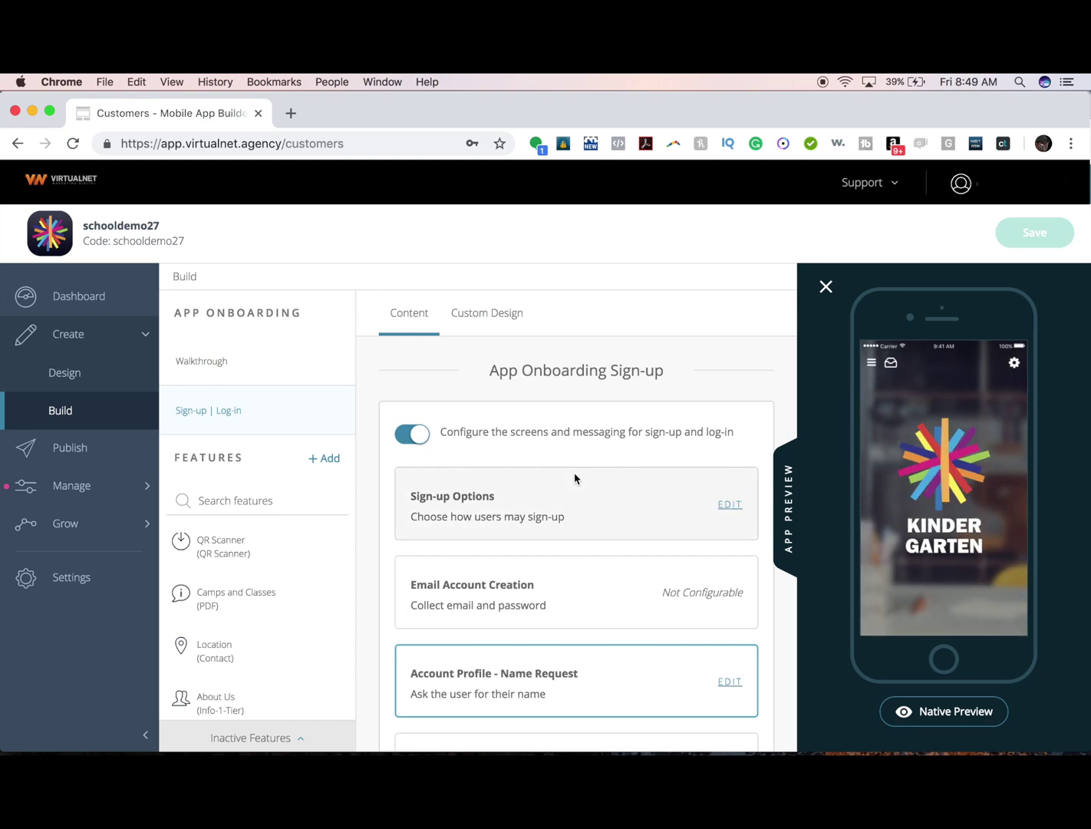
Examine the headline and message of the Reset Password and Reset Password Confirmation screens, closing each without edits.
scroll(575, 480, down, 3)
scroll(574, 480, down, 5)
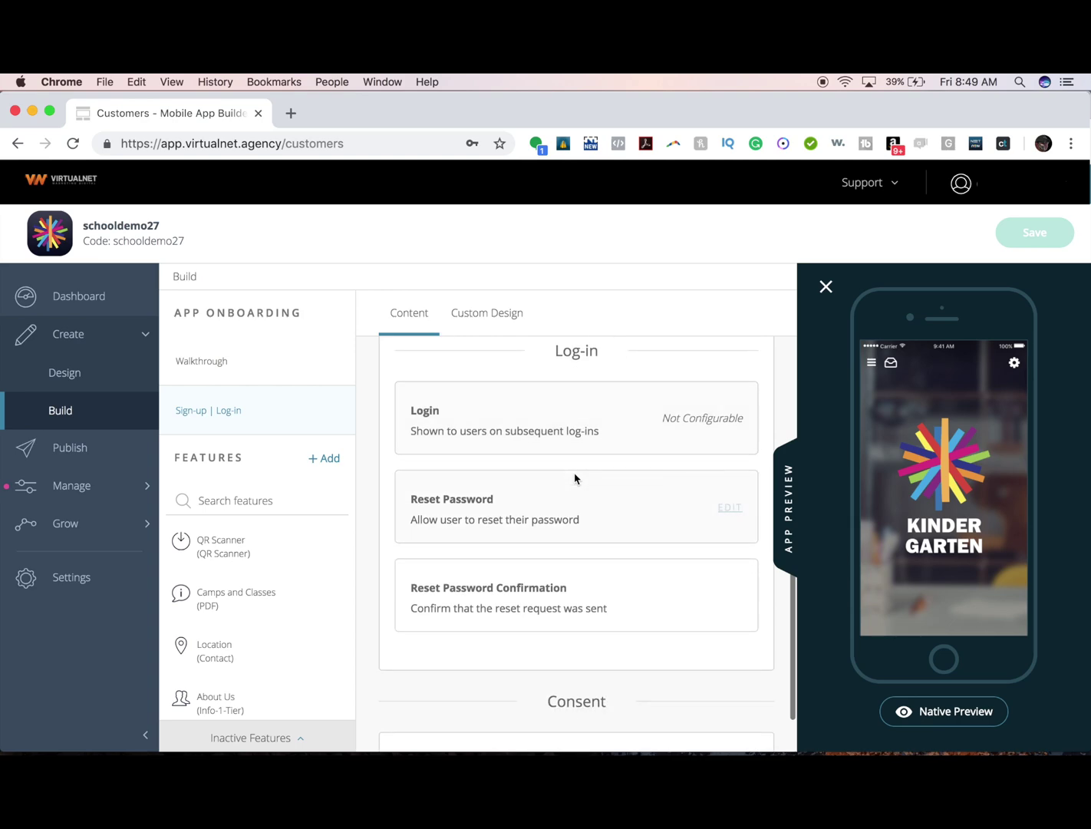
scroll(574, 479, up, 2)
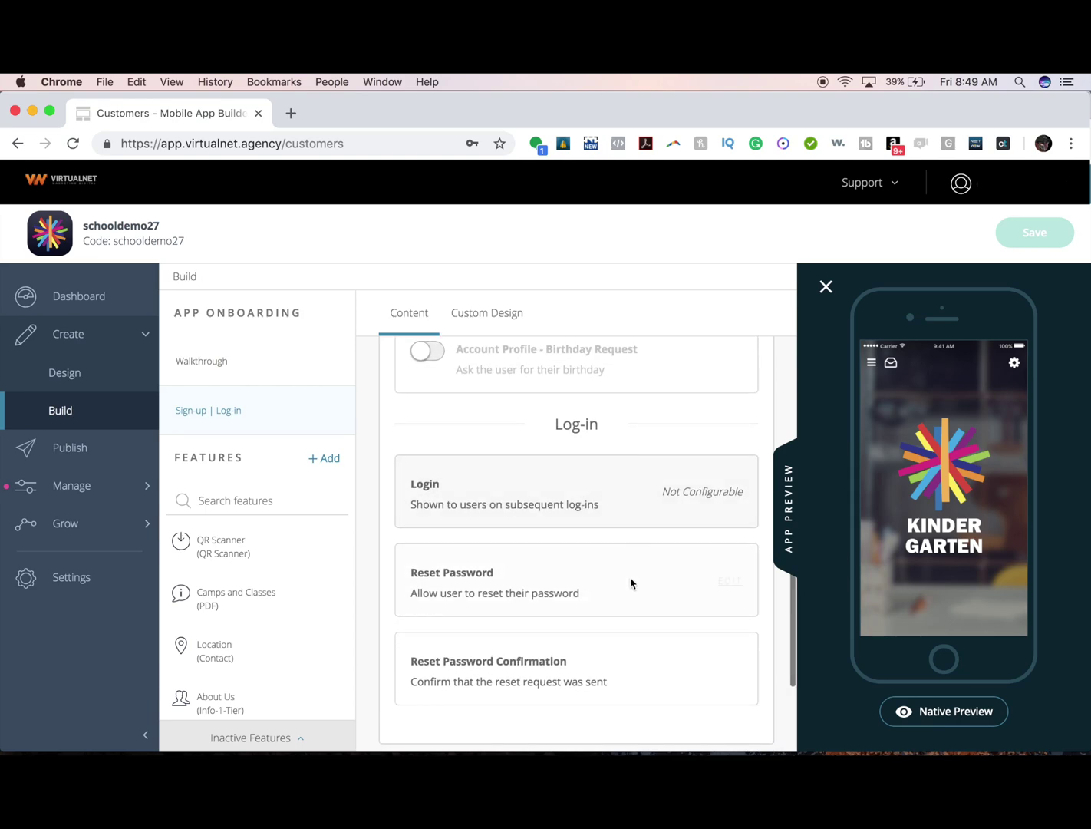
click(730, 581)
scroll(634, 580, down, 2)
scroll(633, 578, down, 3)
scroll(634, 577, up, 2)
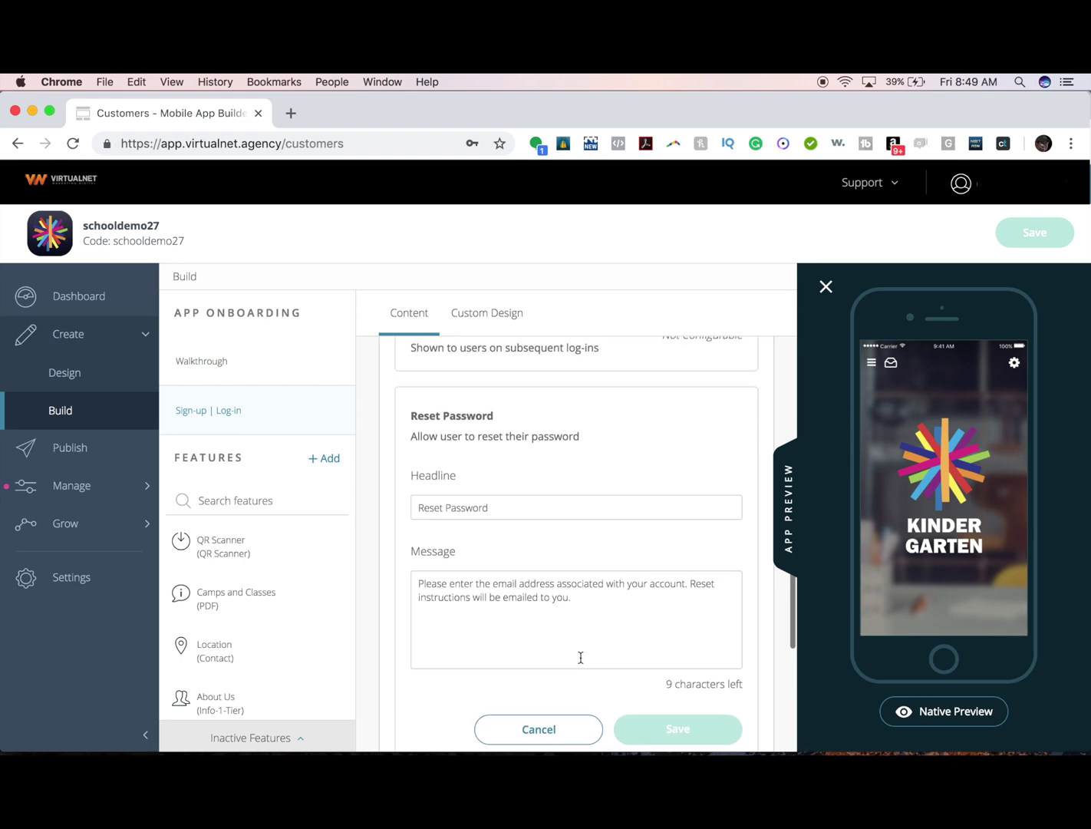
click(528, 726)
scroll(602, 491, up, 2)
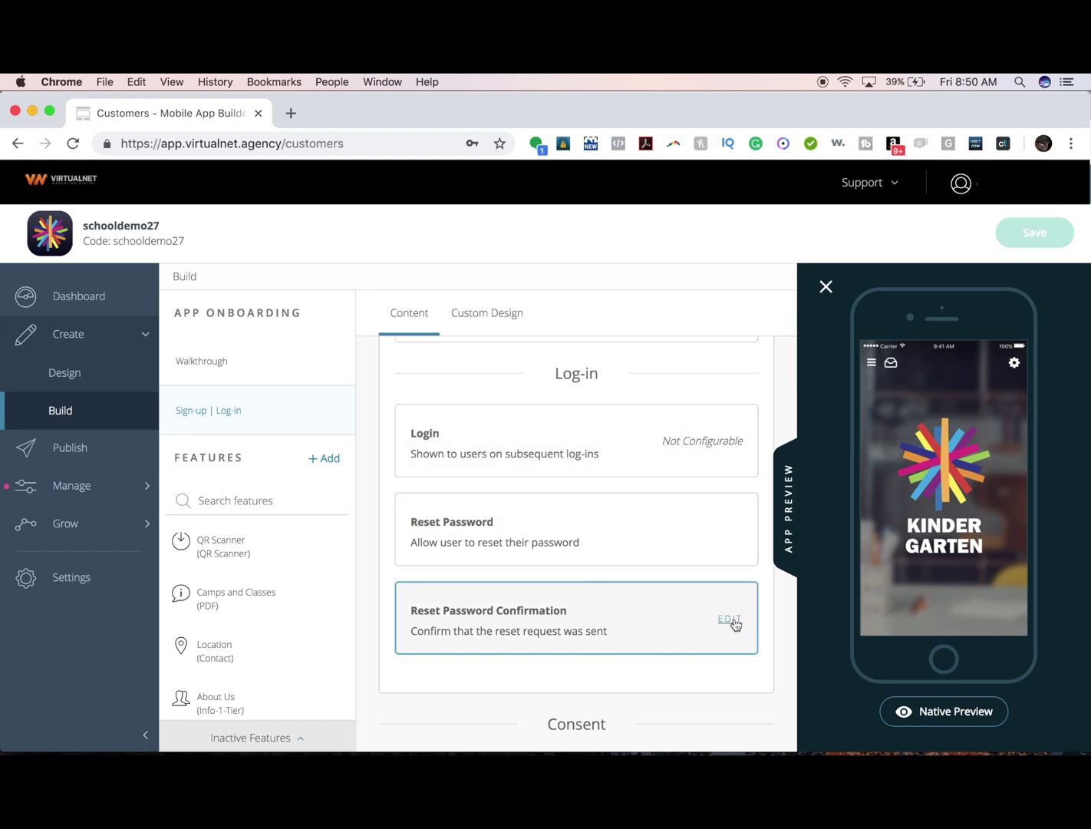
click(730, 619)
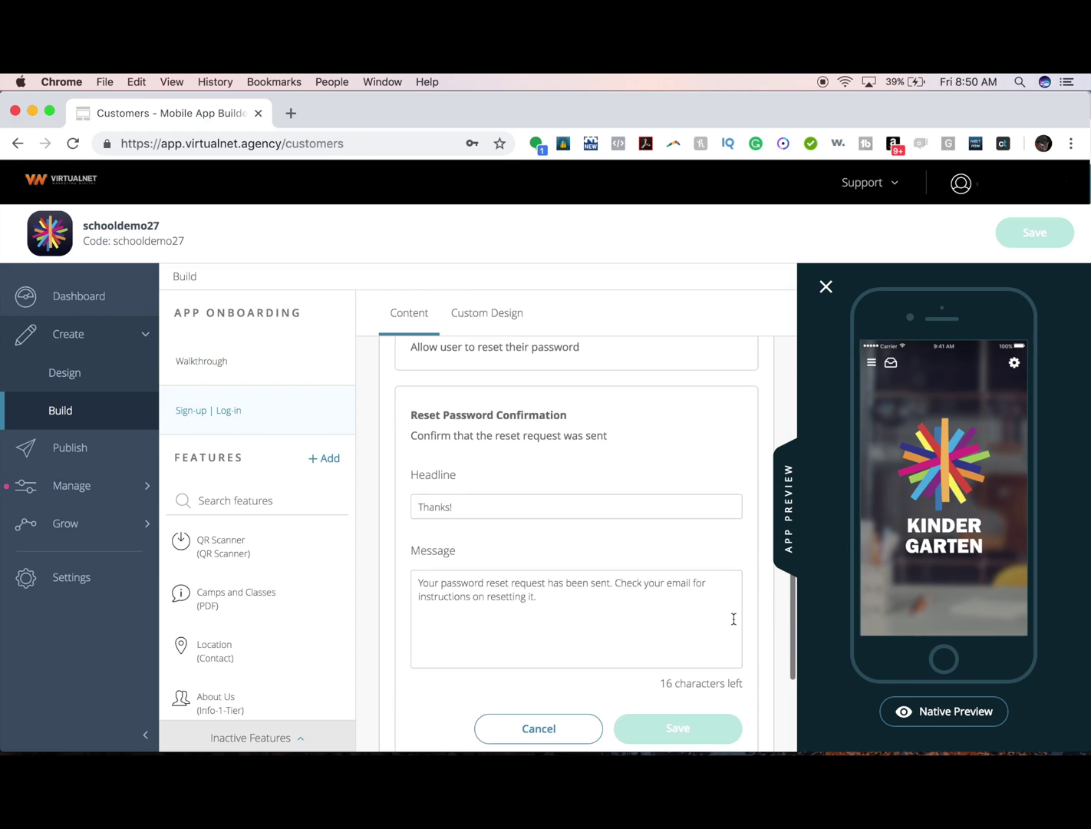
click(565, 724)
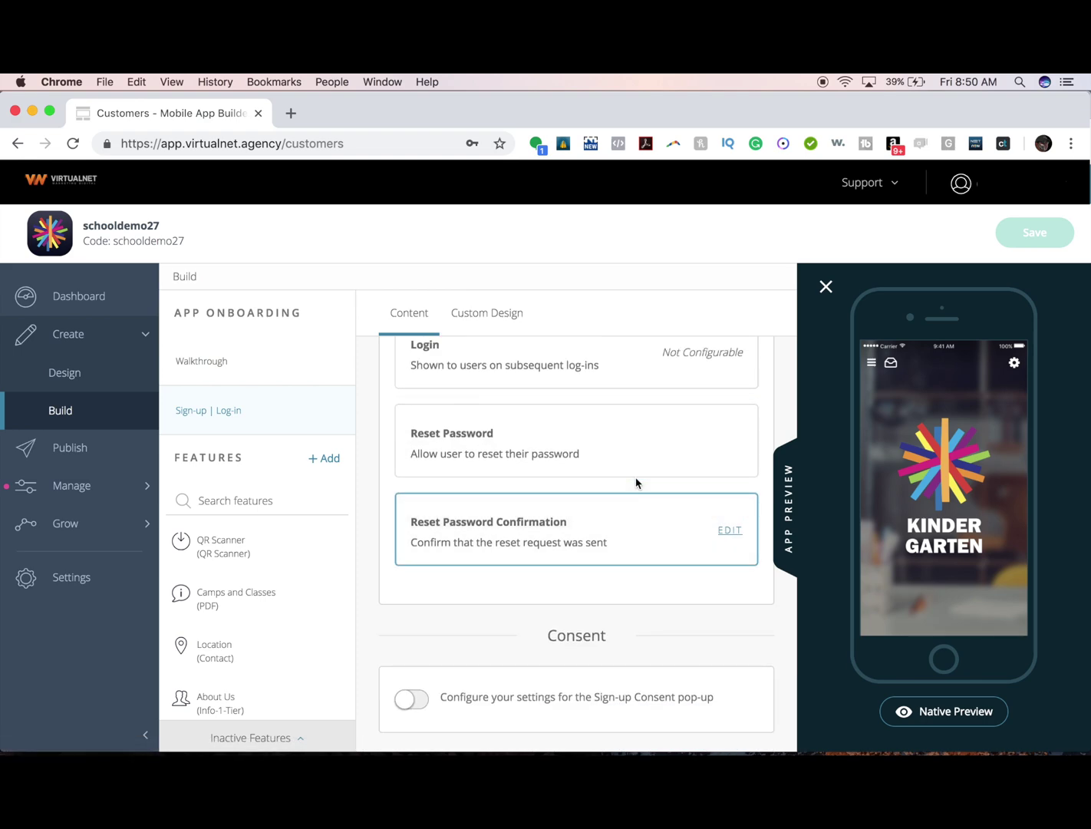
Collapse the app preview, enable the Sign-up Consent pop-up settings and open the pop-up for editing.
click(791, 500)
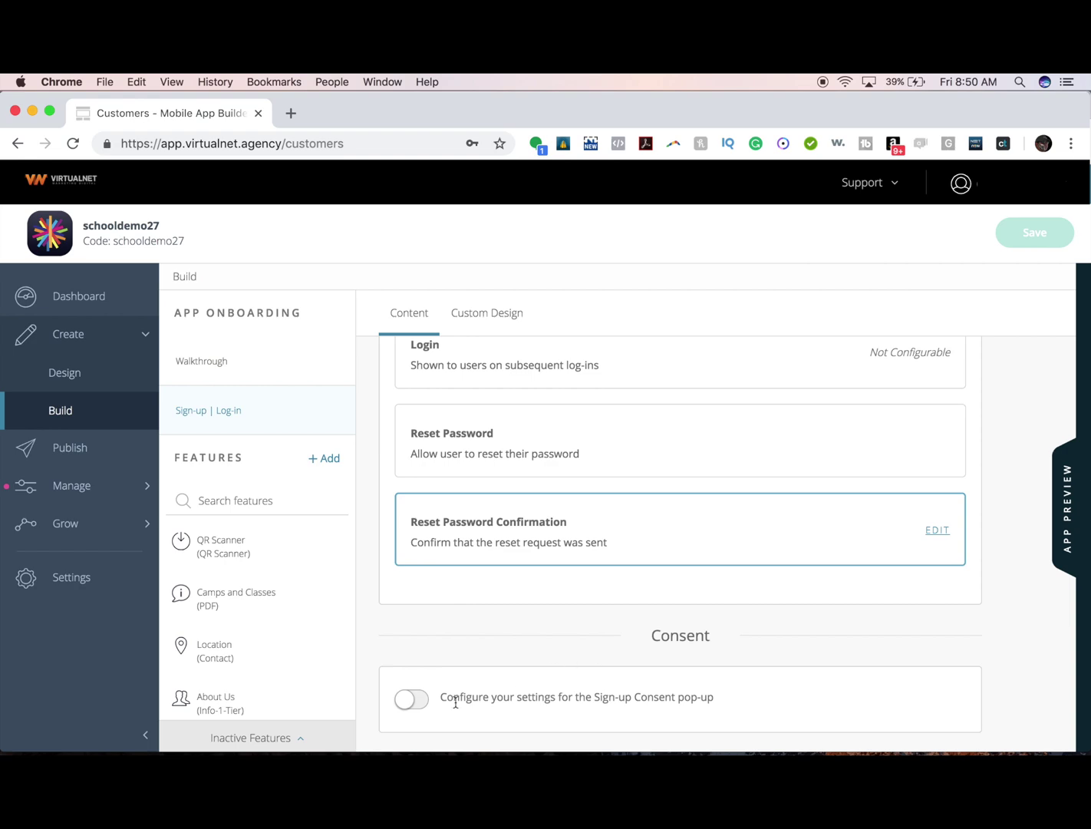
click(413, 699)
scroll(724, 539, down, 3)
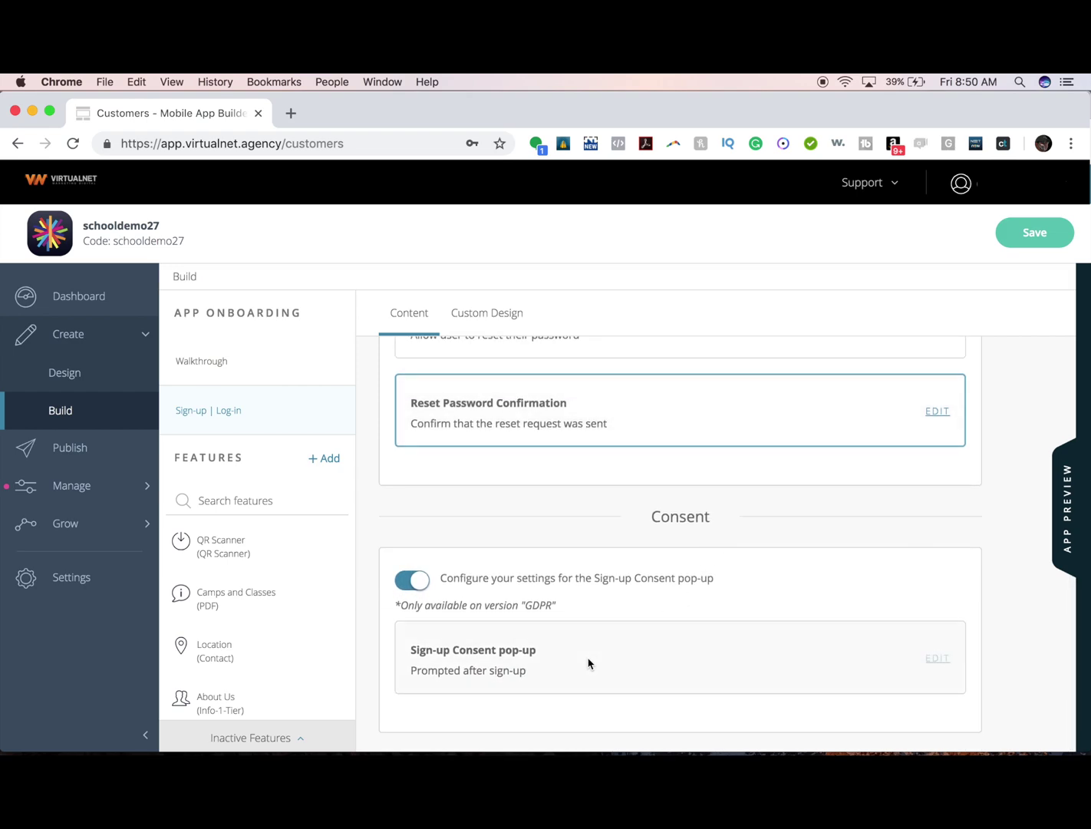
click(943, 660)
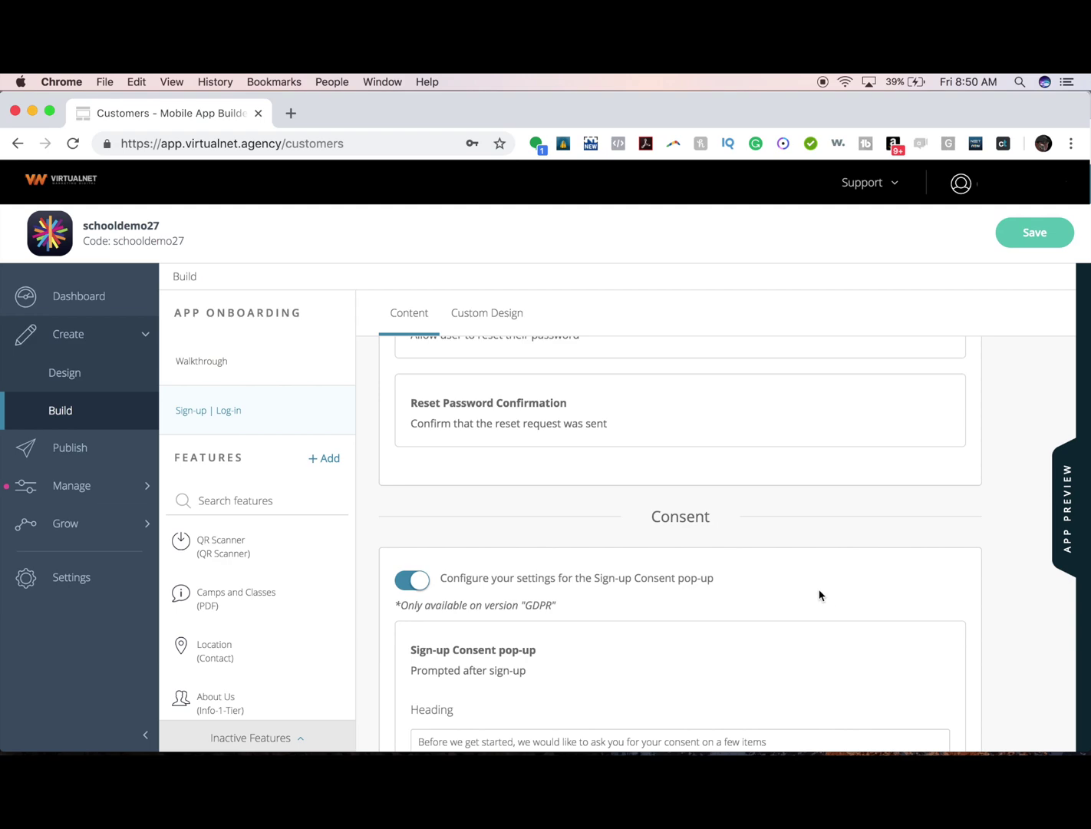
Examine the Sign-up Consent pop-up's heading, email marketing message and analytics data message.
scroll(818, 593, down, 5)
scroll(819, 594, up, 4)
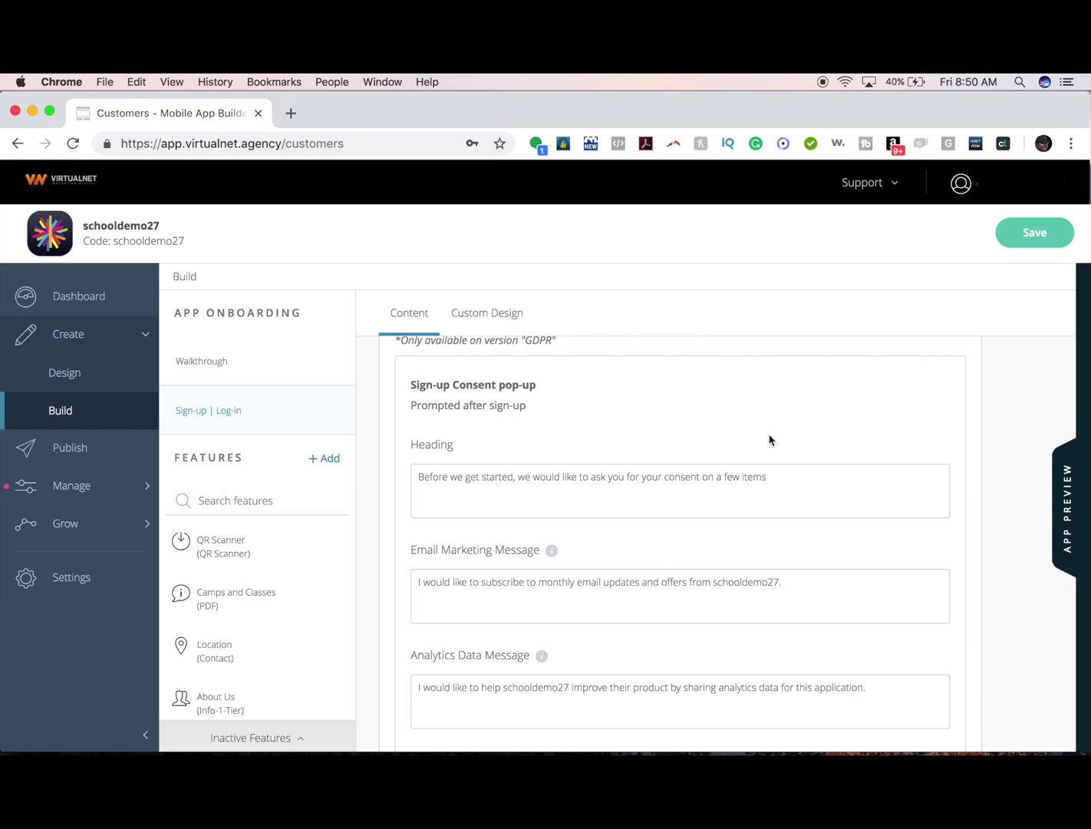
right_click(771, 440)
click(742, 424)
scroll(742, 423, down, 1)
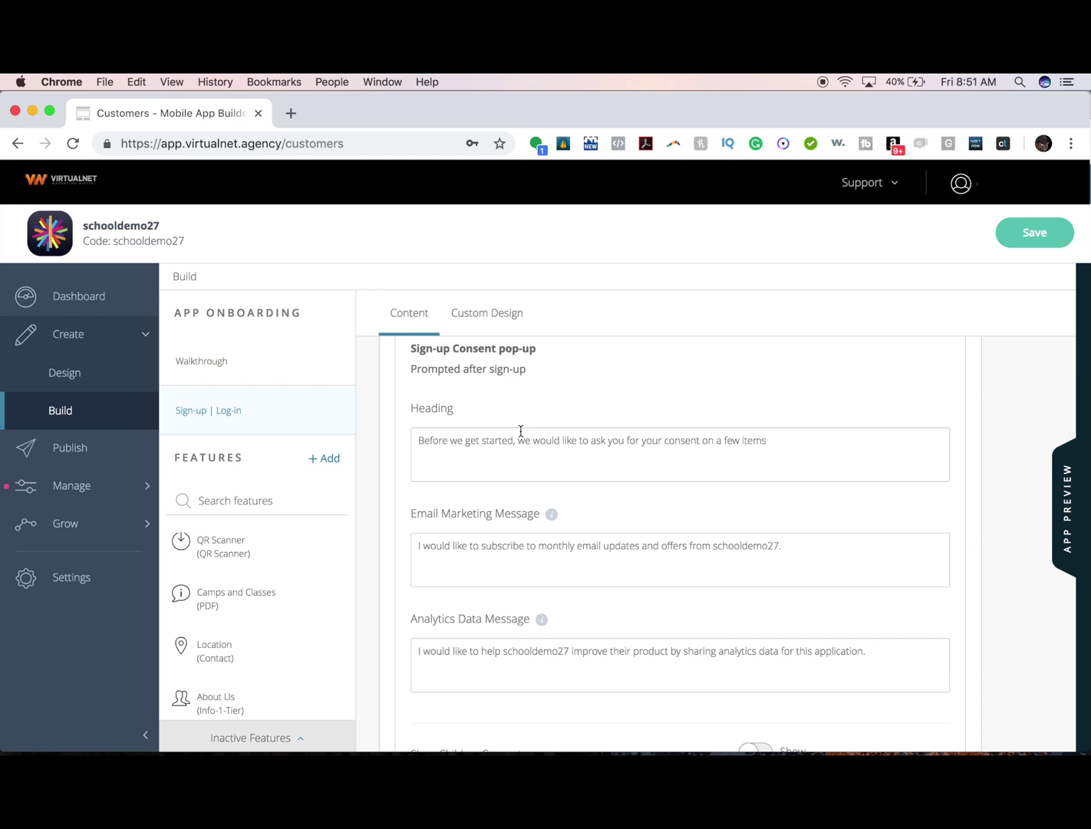
click(580, 547)
click(634, 678)
scroll(634, 679, down, 2)
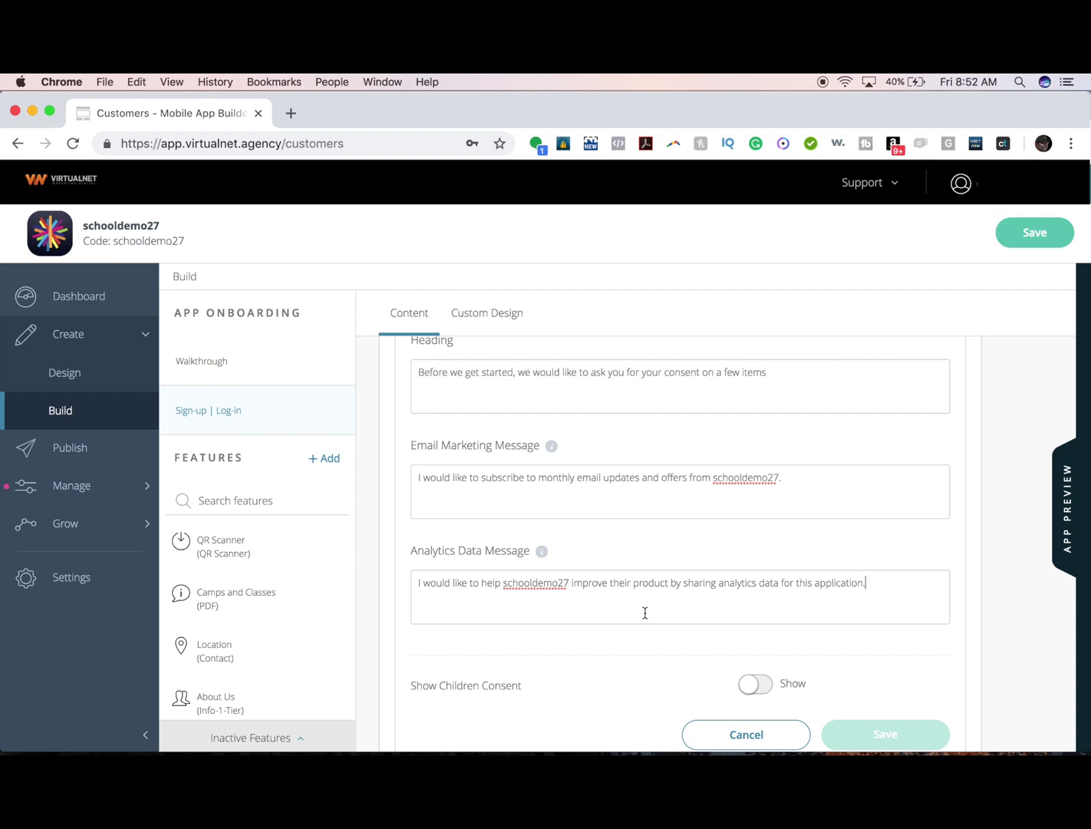
Turn on Show Children Consent for the Sign-up Consent pop-up and save the changes to the app.
scroll(645, 612, down, 2)
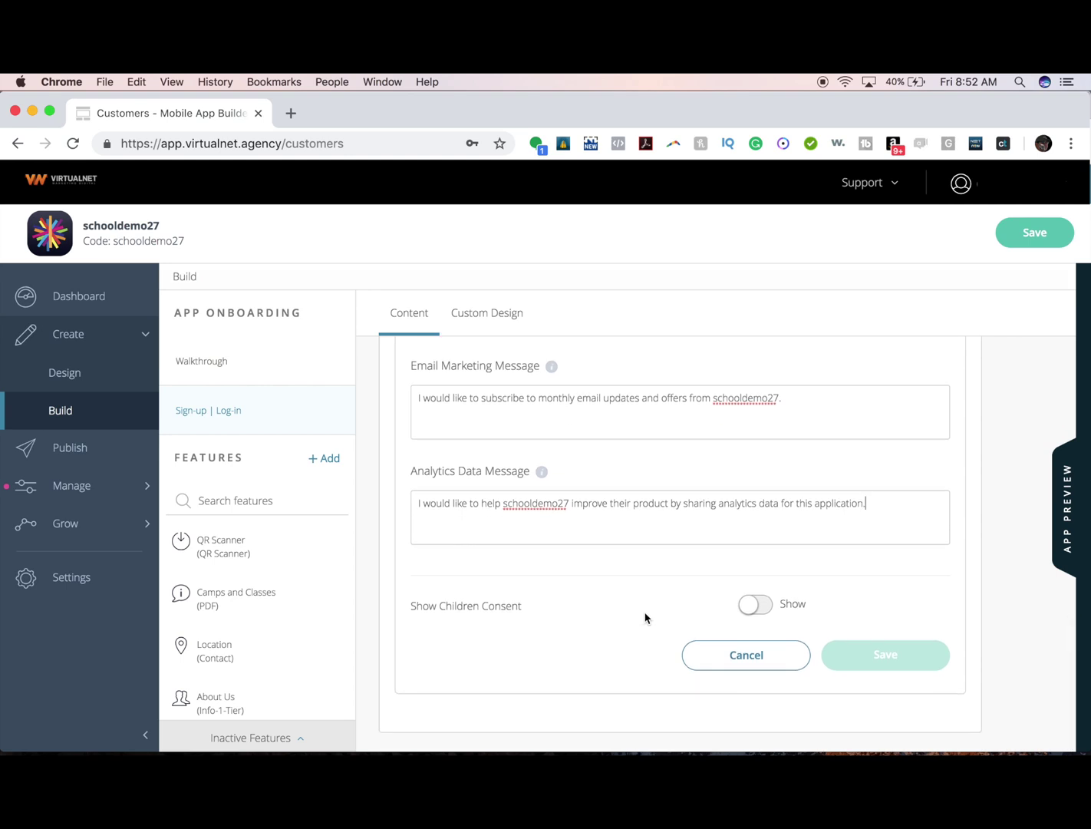
click(770, 603)
scroll(826, 606, down, 1)
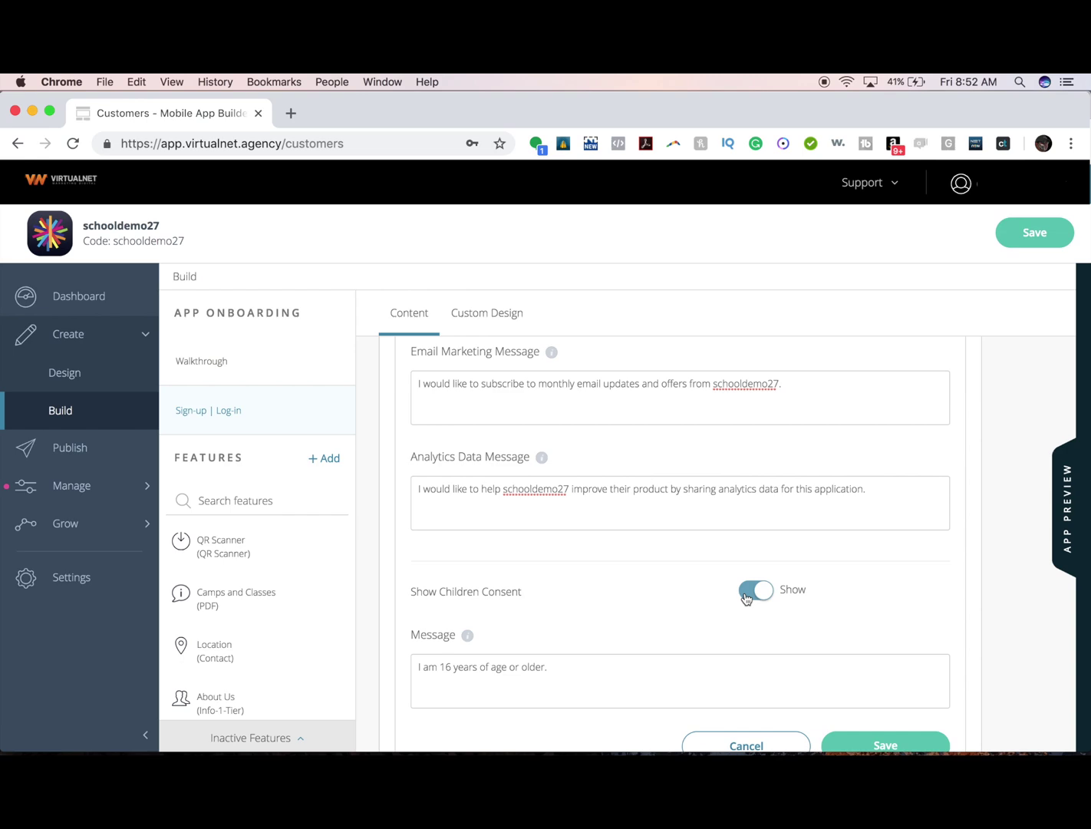
scroll(746, 599, up, 3)
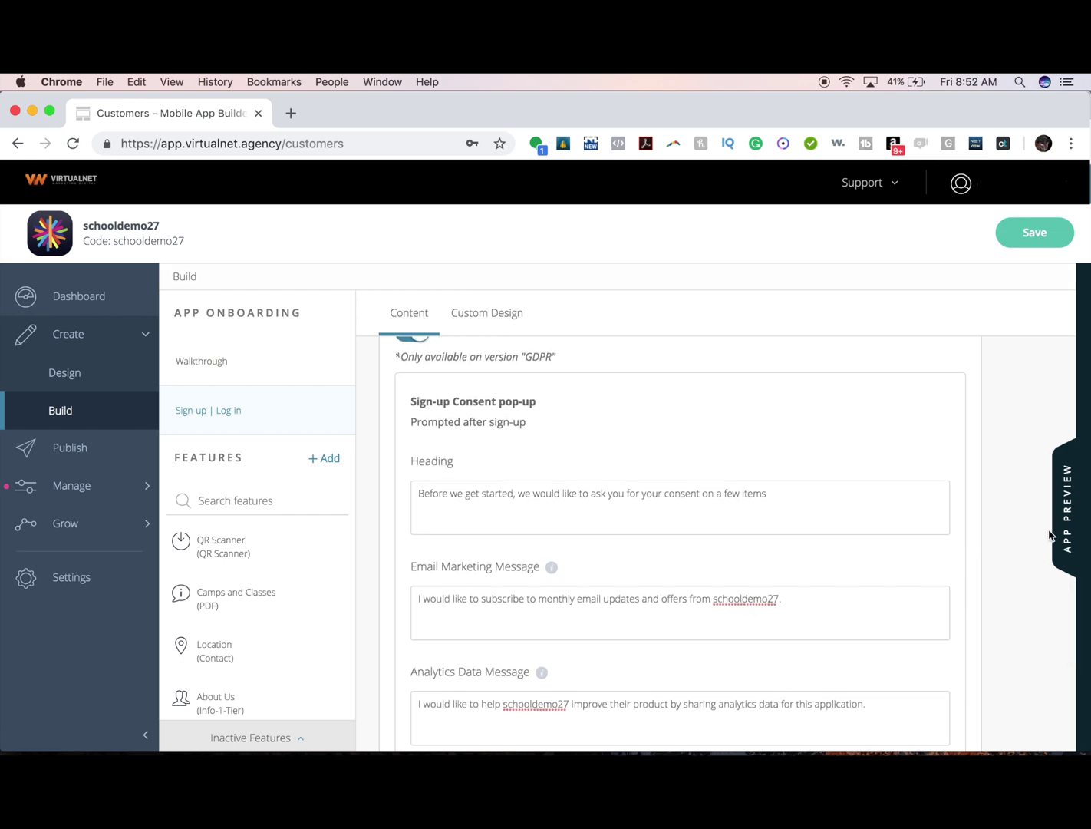
click(1051, 243)
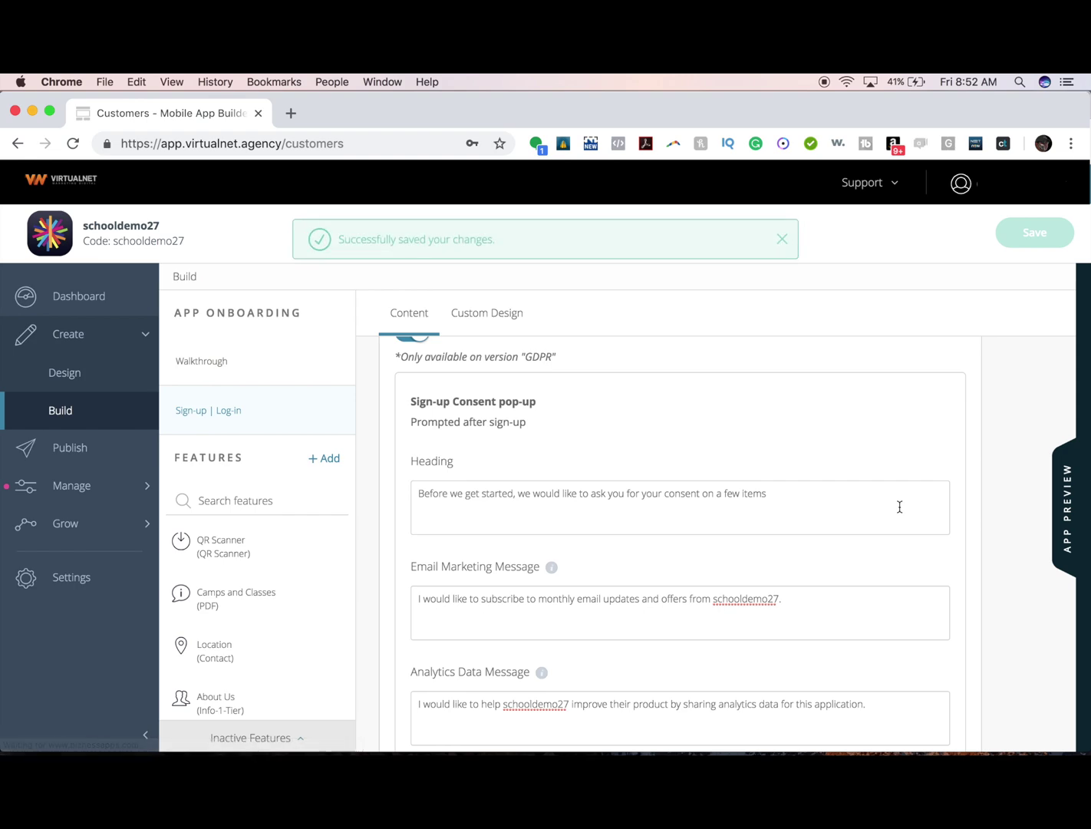
Reopen the app preview to check how the Sign-up Consent pop-up looks, and return to the App Onboarding Sign-up settings.
scroll(899, 507, down, 2)
click(1072, 531)
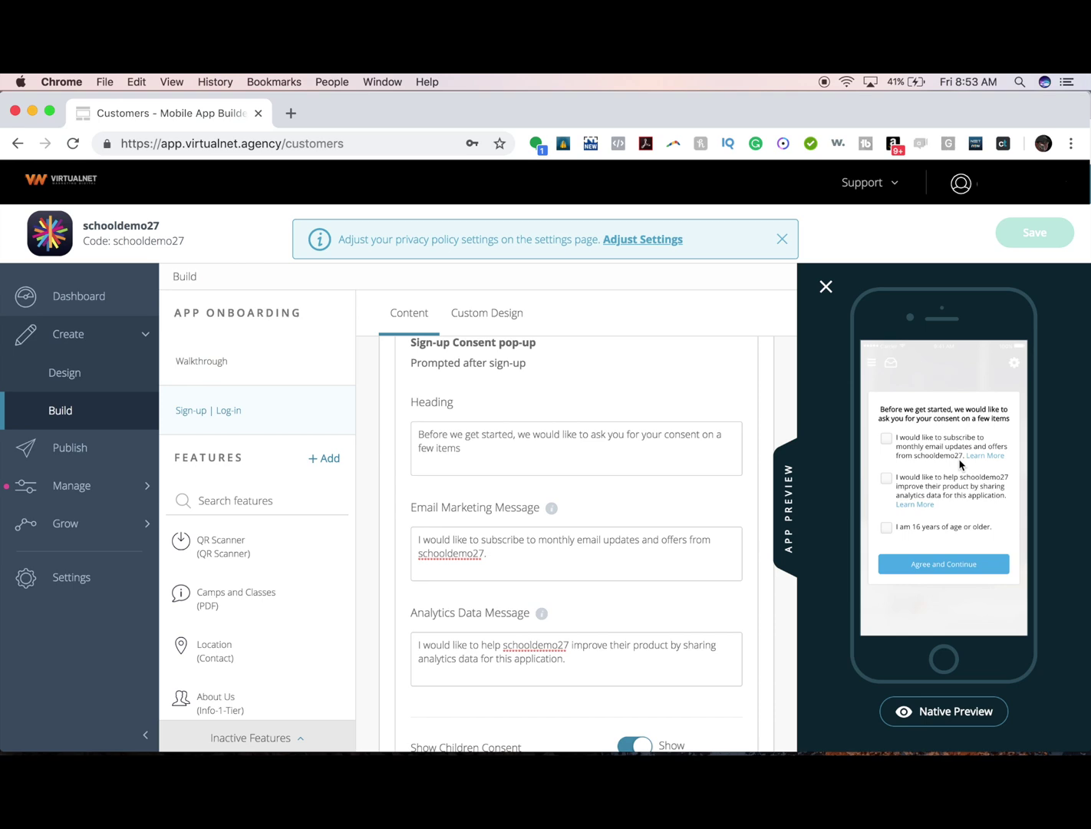
scroll(611, 344, up, 10)
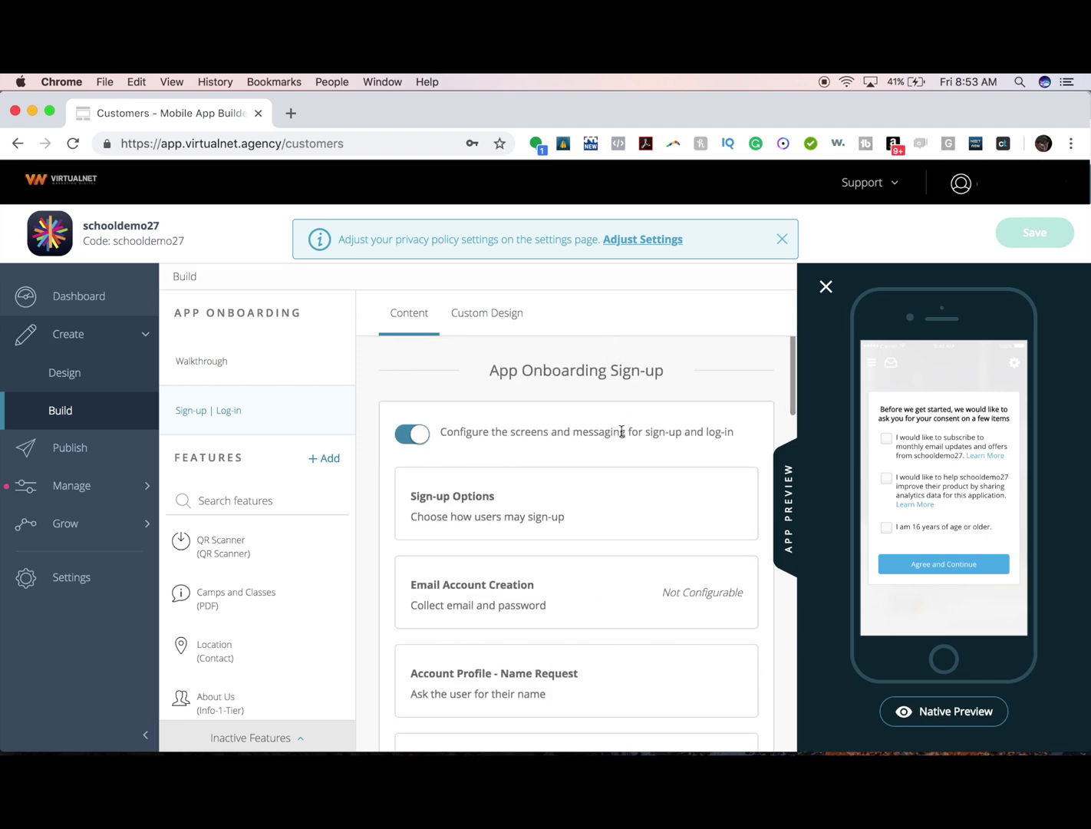